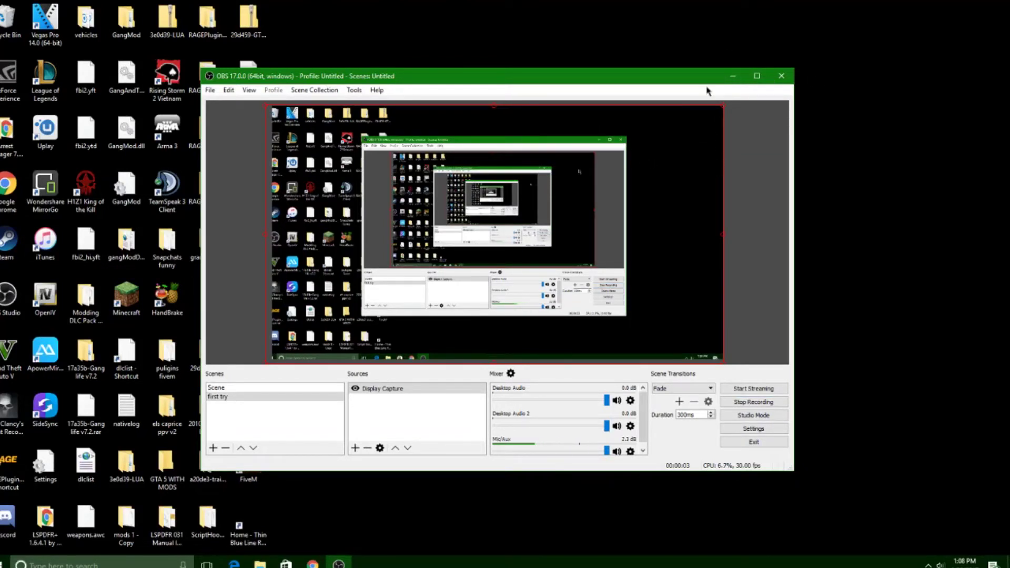
- Minimize OBS and bring up the 'RP youtube vid' Google Doc with its five links
{"action": "left_click", "coordinate": [732, 76]}
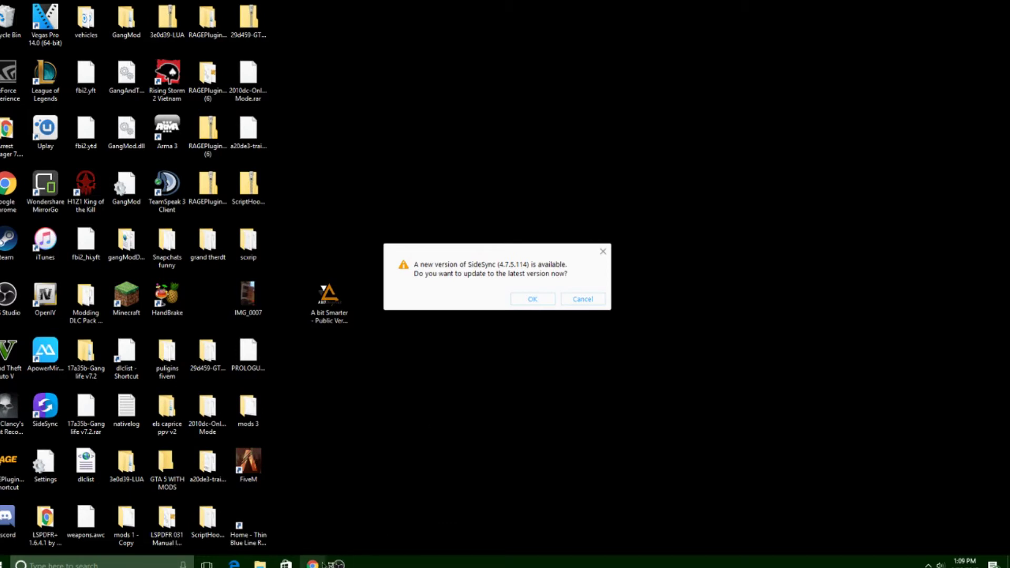
{"action": "mouse_move", "coordinate": [325, 563]}
{"action": "left_click", "coordinate": [312, 521]}
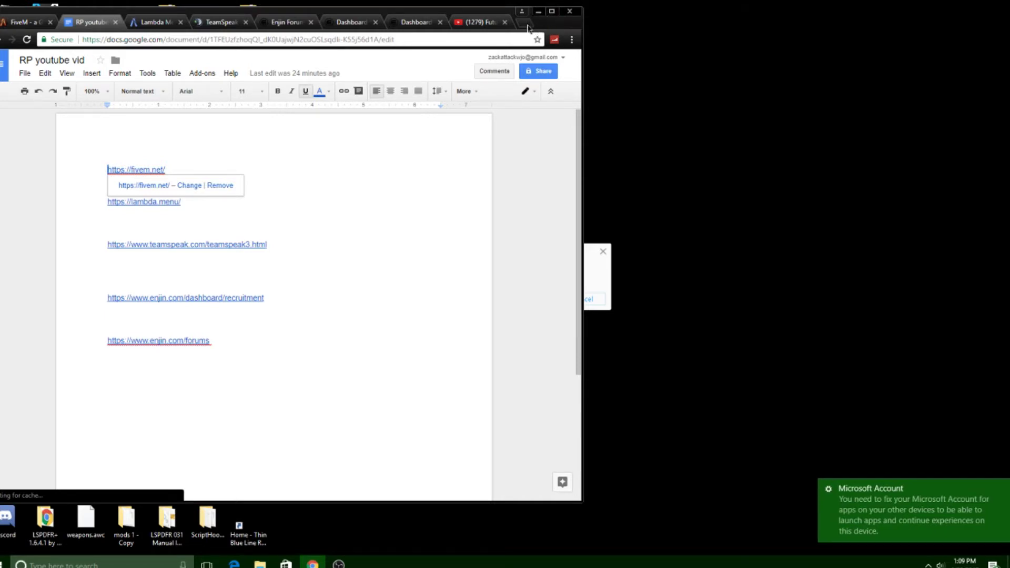
- Switch to the FiveM website tab at fivem.net
{"action": "left_click", "coordinate": [24, 22]}
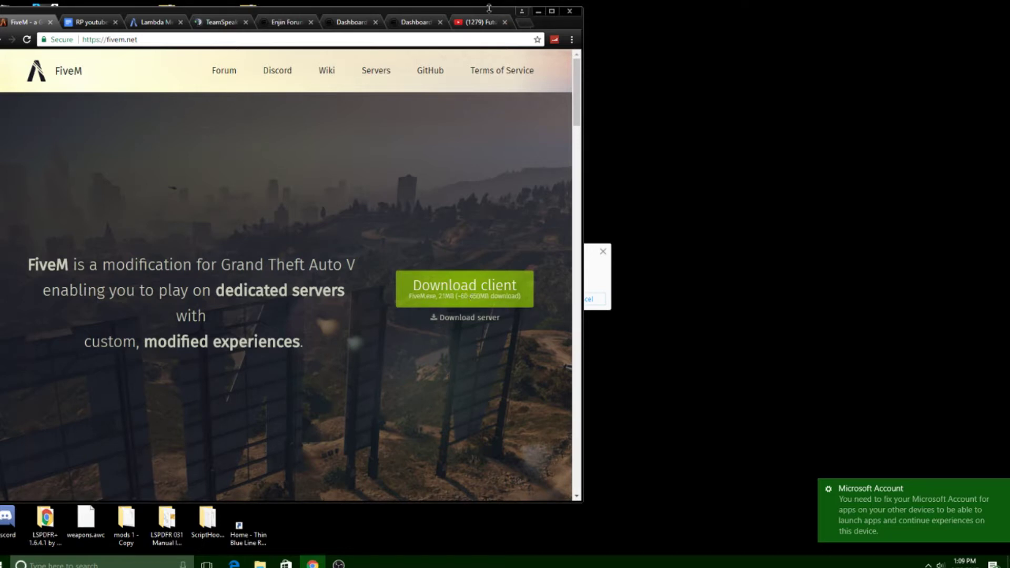
- Move the Chrome window to the upper left of the screen and start a new blank tab
{"action": "mouse_move", "coordinate": [489, 8]}
{"action": "left_mouse_down"}
{"action": "mouse_move", "coordinate": [922, 291]}
{"action": "mouse_move", "coordinate": [887, 214]}
{"action": "left_mouse_up"}
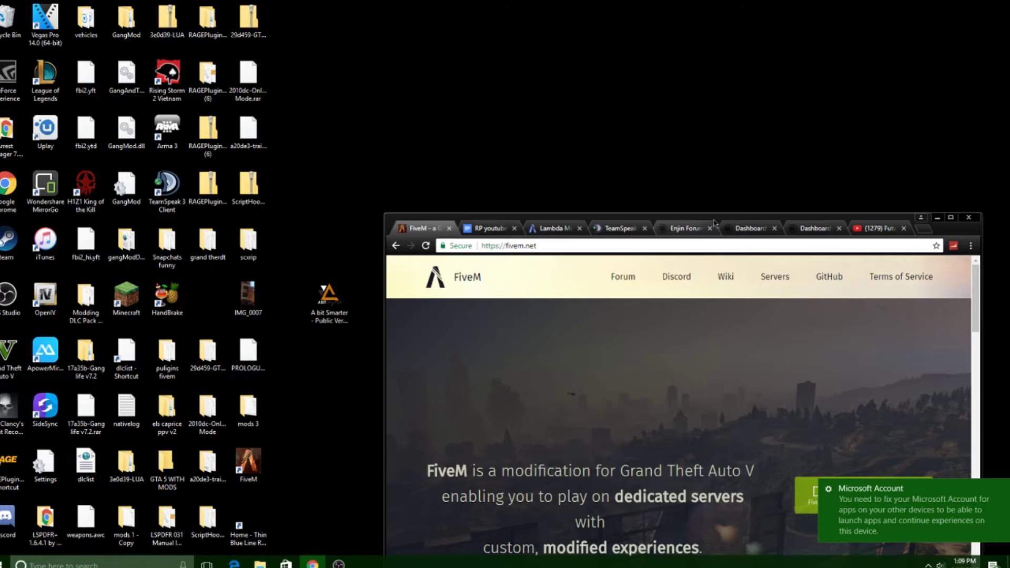
{"action": "left_click_drag", "start_coordinate": [718, 220], "coordinate": [386, 82]}
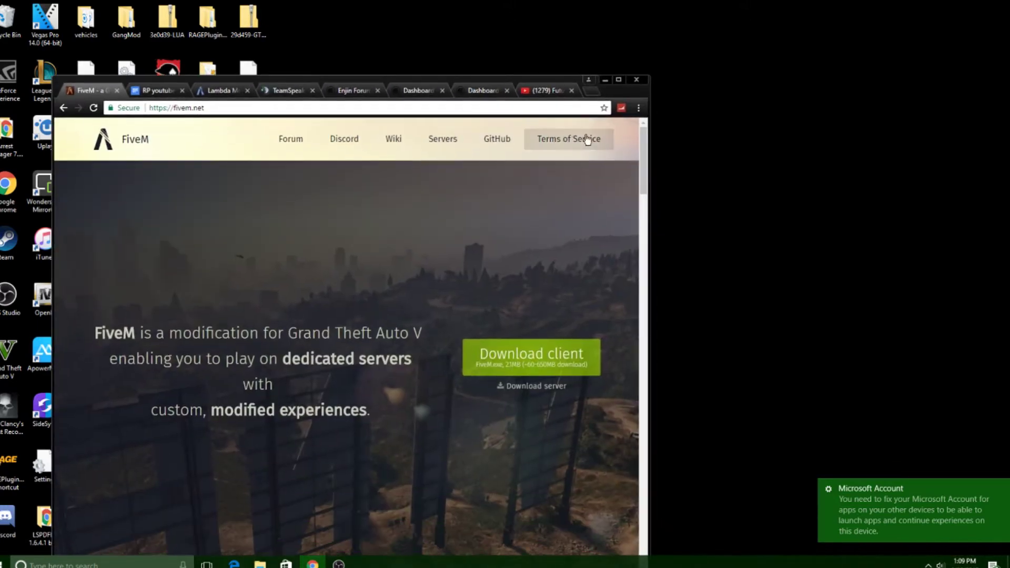
{"action": "left_click", "coordinate": [588, 92]}
- Search Google for 'fivem servers', preview the first image result, then close that search tab
{"action": "type", "text": "fiveM"}
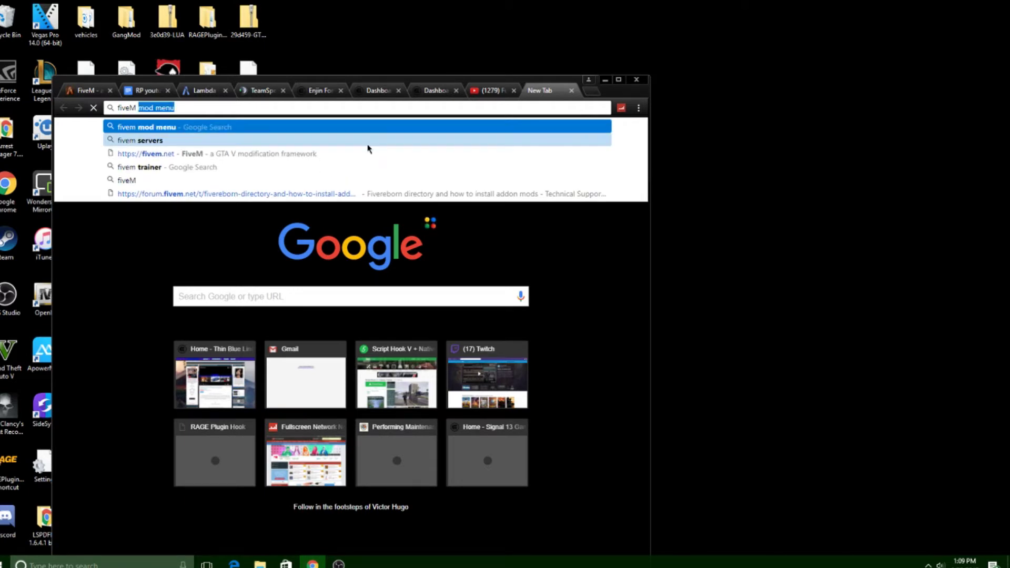
{"action": "left_click", "coordinate": [368, 142]}
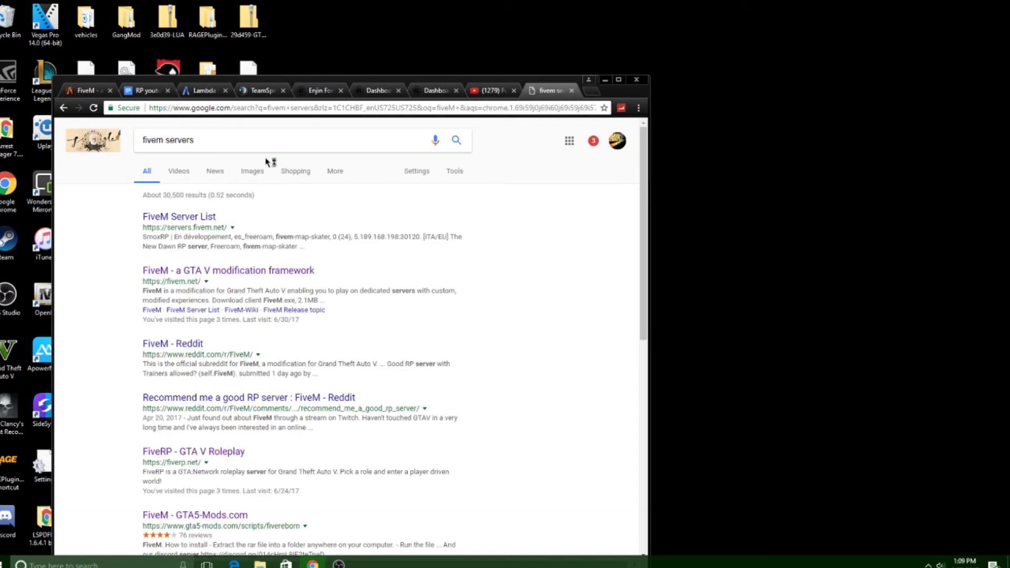
{"action": "left_click", "coordinate": [252, 173]}
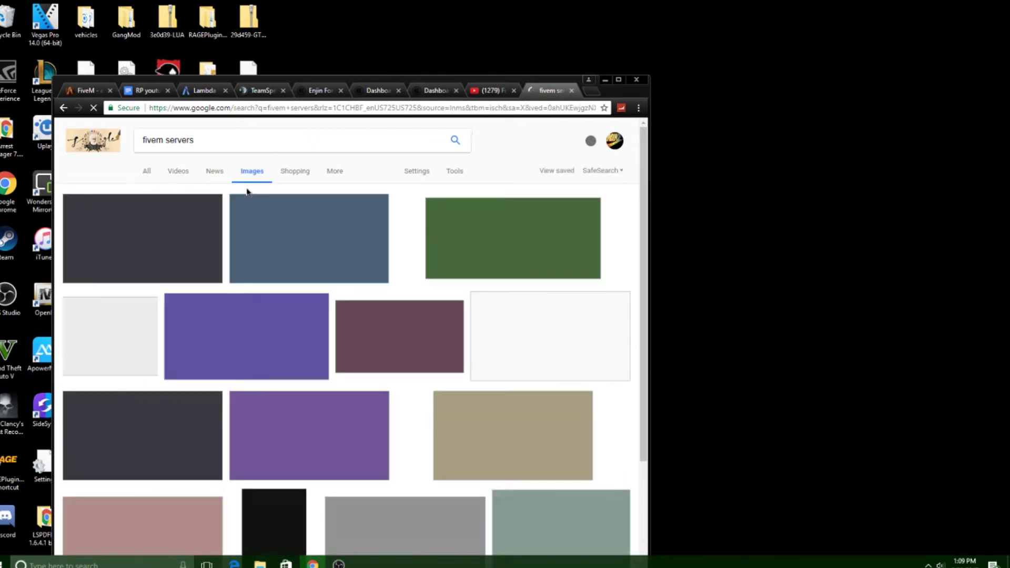
{"action": "left_click", "coordinate": [147, 248]}
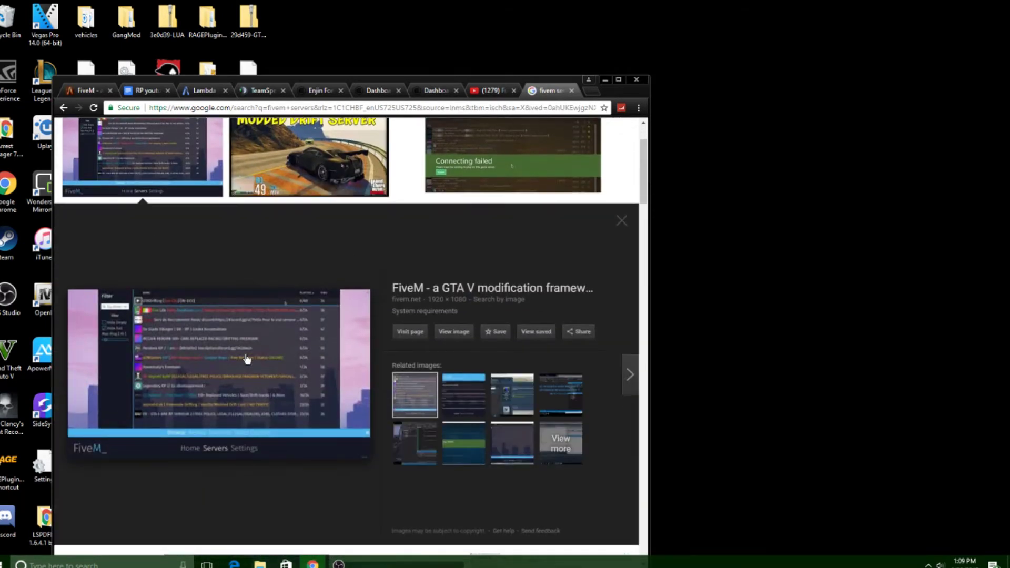
{"action": "scroll", "coordinate": [264, 374], "scroll_direction": "down", "scroll_amount": 1}
{"action": "scroll", "coordinate": [266, 374], "scroll_direction": "up", "scroll_amount": 2}
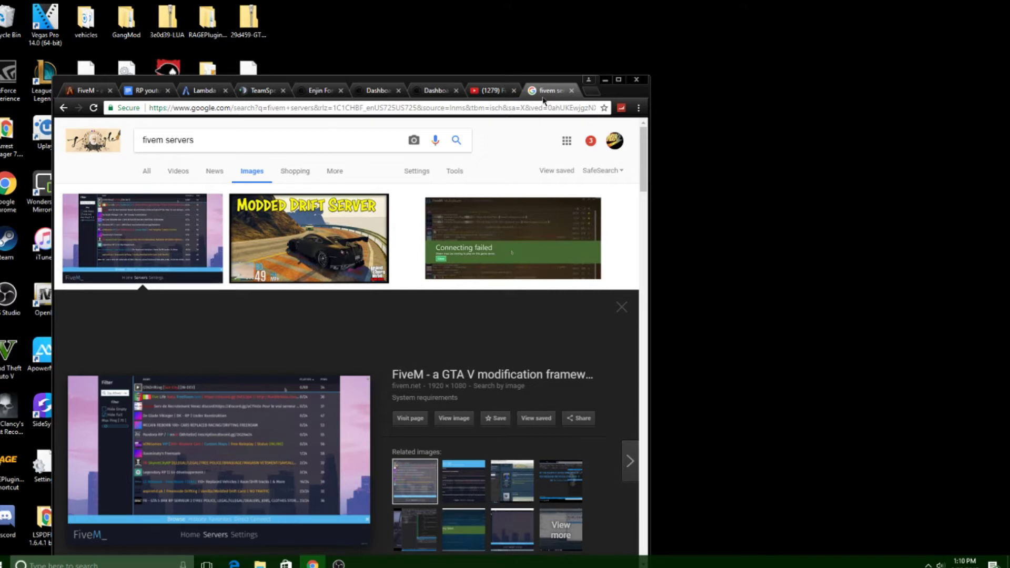
{"action": "left_click", "coordinate": [572, 91]}
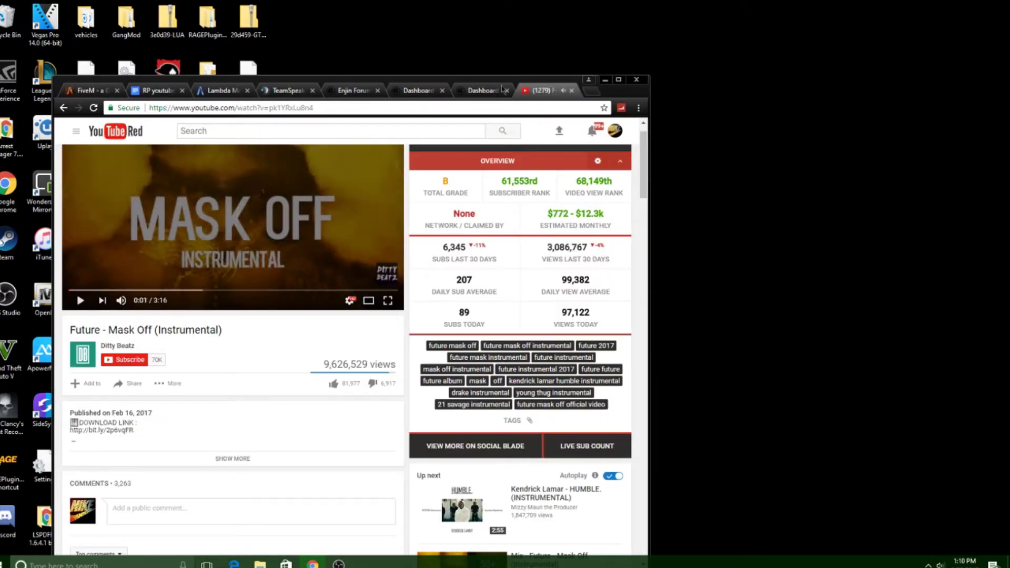
- Dismiss the SideSync update prompt on the desktop and return to the FiveM tab
{"action": "left_click", "coordinate": [604, 81]}
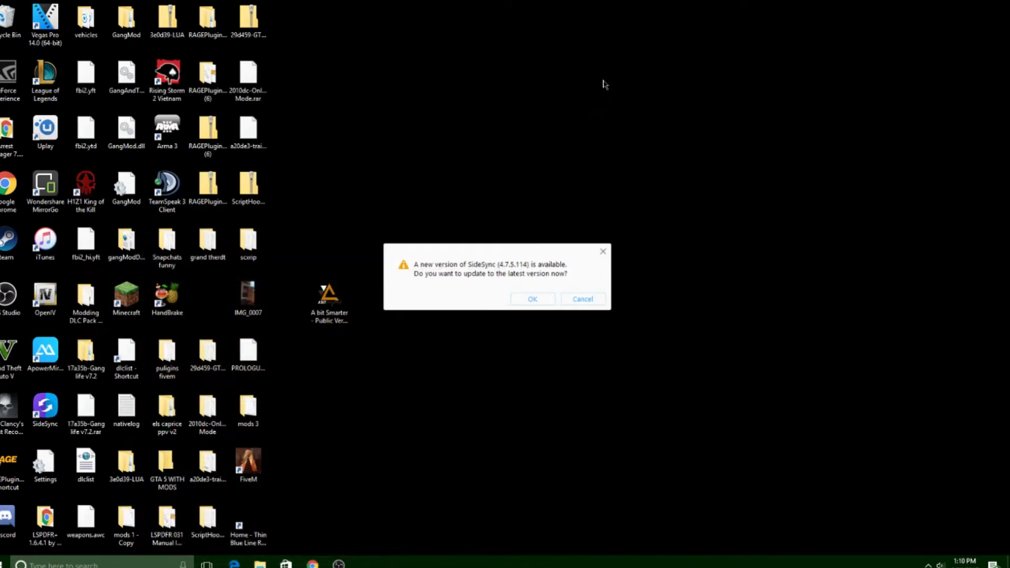
{"action": "left_click", "coordinate": [601, 249]}
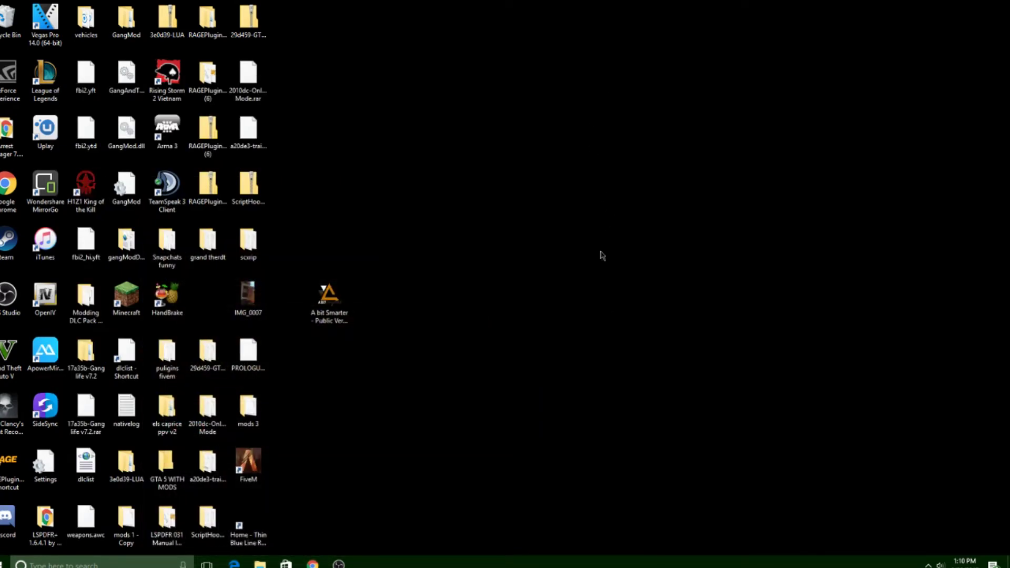
{"action": "left_click", "coordinate": [312, 563]}
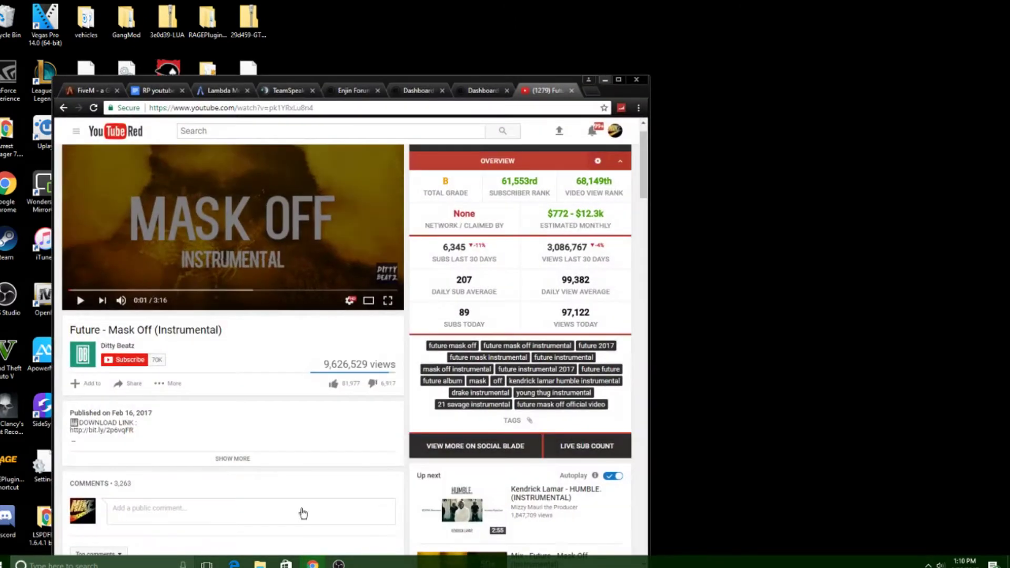
{"action": "left_click", "coordinate": [81, 90]}
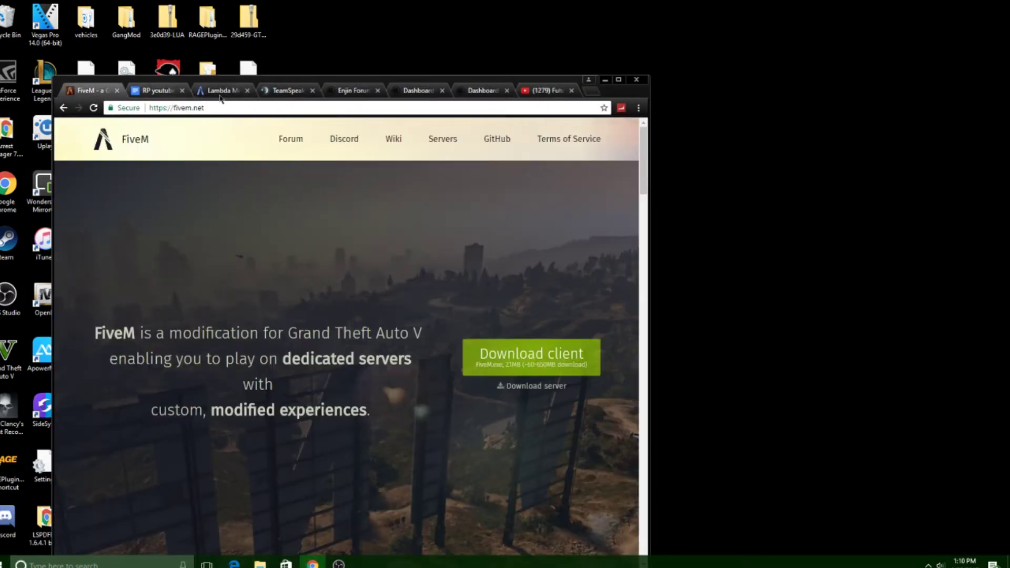
- Copy the lambda.menu address from the Lambda Menu tab and minimize Chrome
{"action": "left_click", "coordinate": [220, 91]}
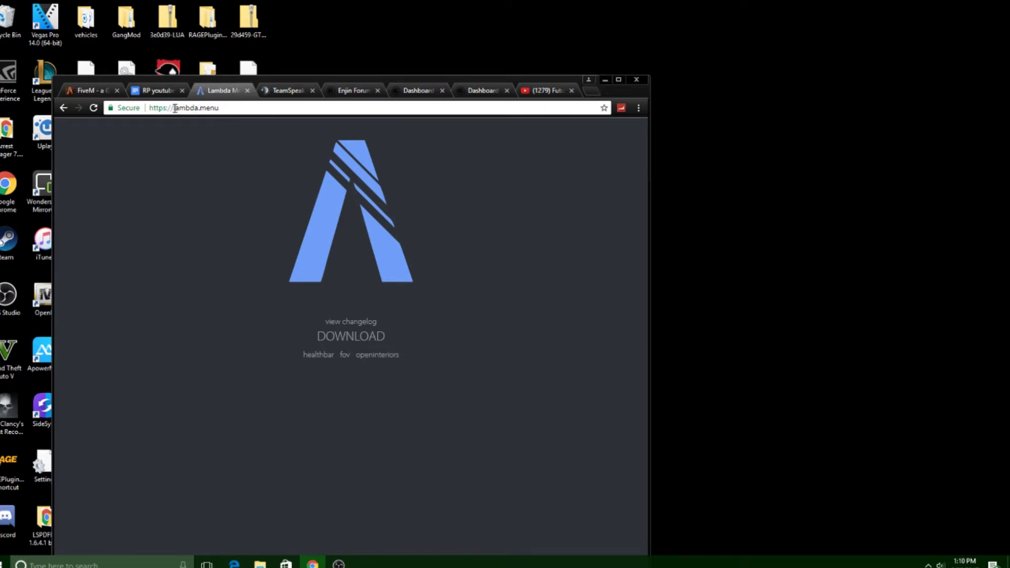
{"action": "left_click_drag", "start_coordinate": [172, 107], "coordinate": [203, 108]}
{"action": "right_click", "coordinate": [218, 110]}
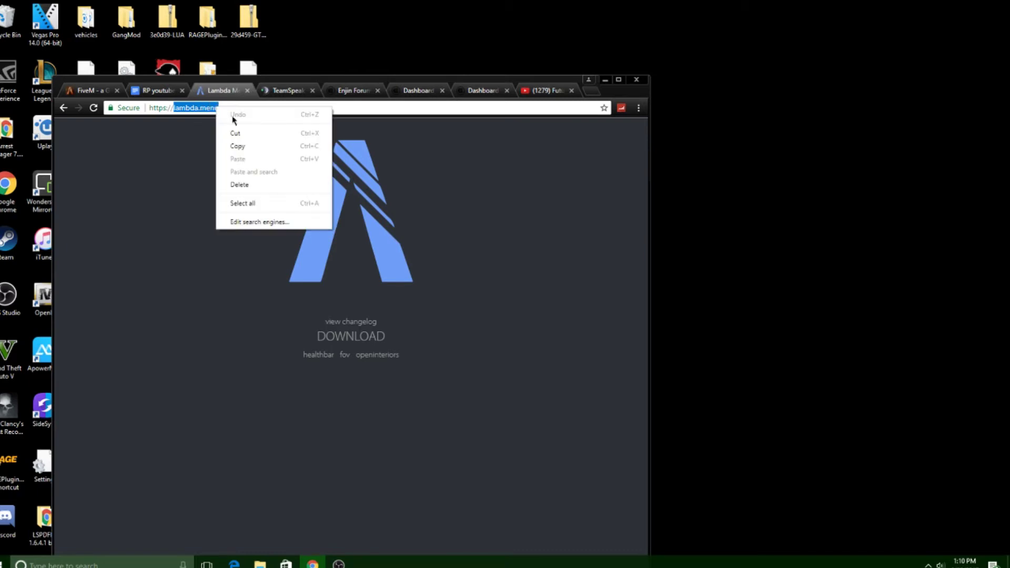
{"action": "left_click", "coordinate": [252, 144]}
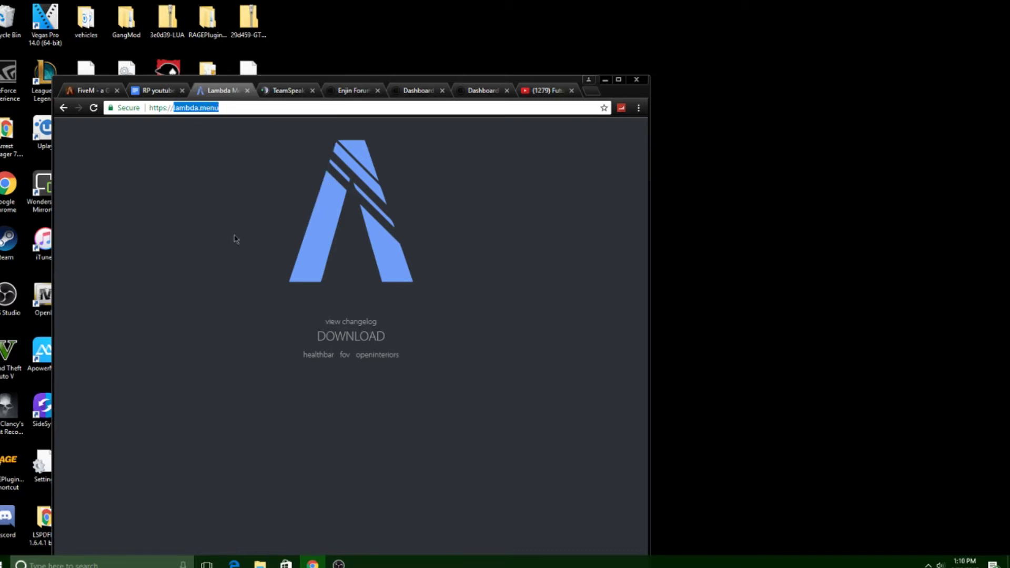
{"action": "left_click", "coordinate": [605, 80]}
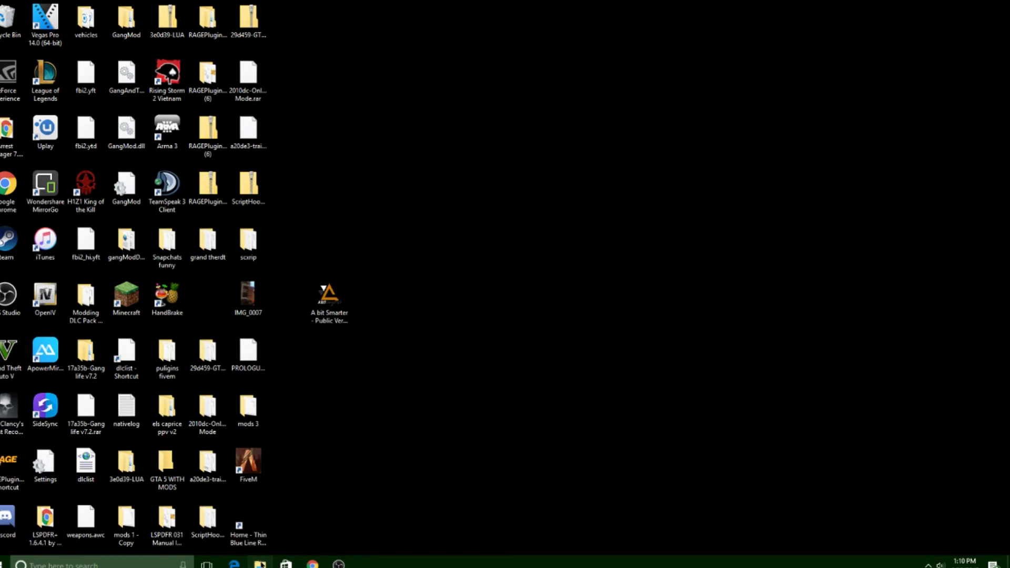
{"action": "left_click", "coordinate": [260, 564]}
{"action": "left_click", "coordinate": [227, 180]}
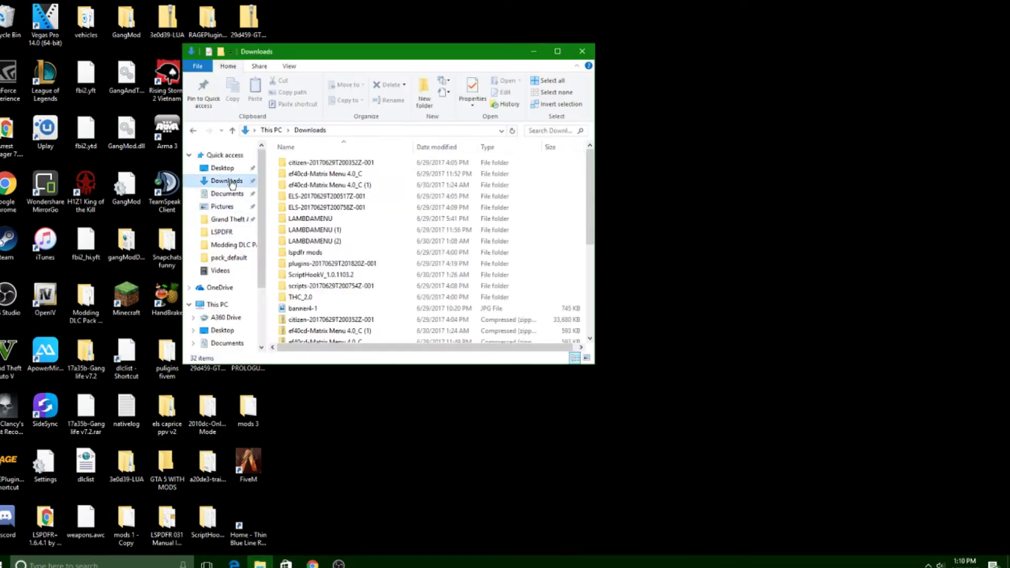
{"action": "scroll", "coordinate": [378, 306], "scroll_direction": "down", "scroll_amount": 1}
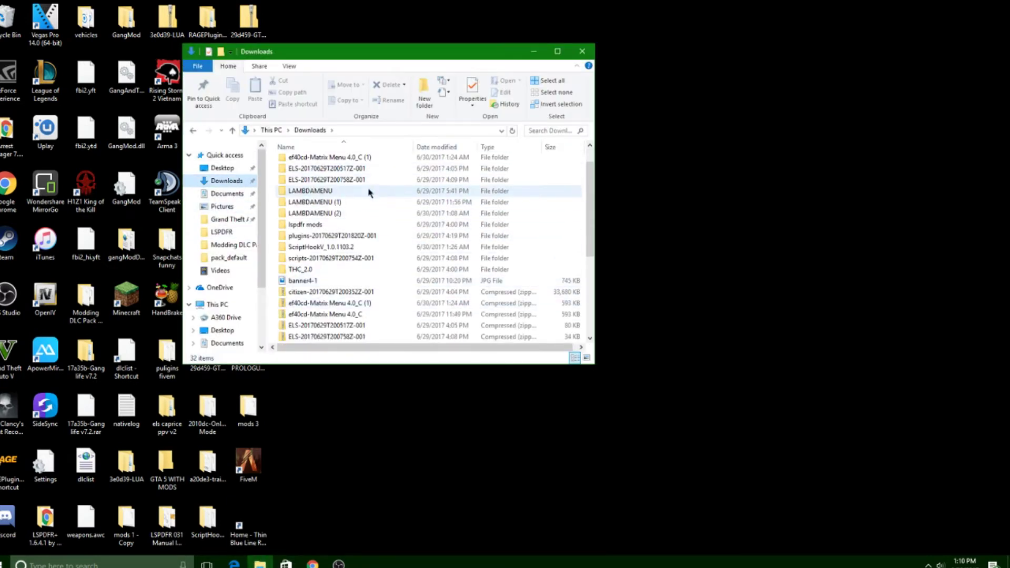
{"action": "scroll", "coordinate": [374, 270], "scroll_direction": "up", "scroll_amount": 1}
{"action": "scroll", "coordinate": [368, 277], "scroll_direction": "down", "scroll_amount": 1}
{"action": "scroll", "coordinate": [368, 276], "scroll_direction": "down", "scroll_amount": 3}
{"action": "scroll", "coordinate": [363, 286], "scroll_direction": "up", "scroll_amount": 4}
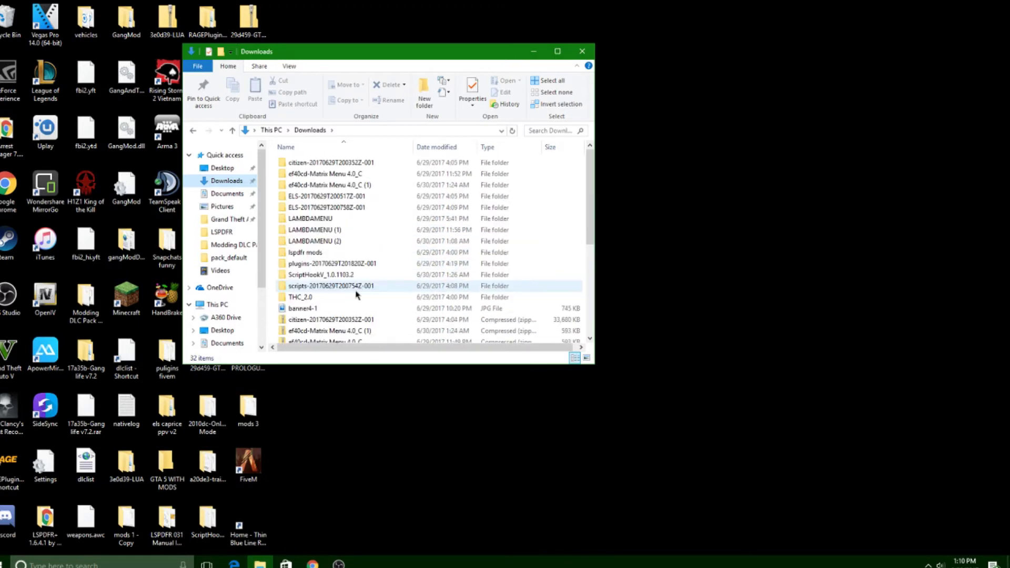
{"action": "double_click", "coordinate": [370, 230]}
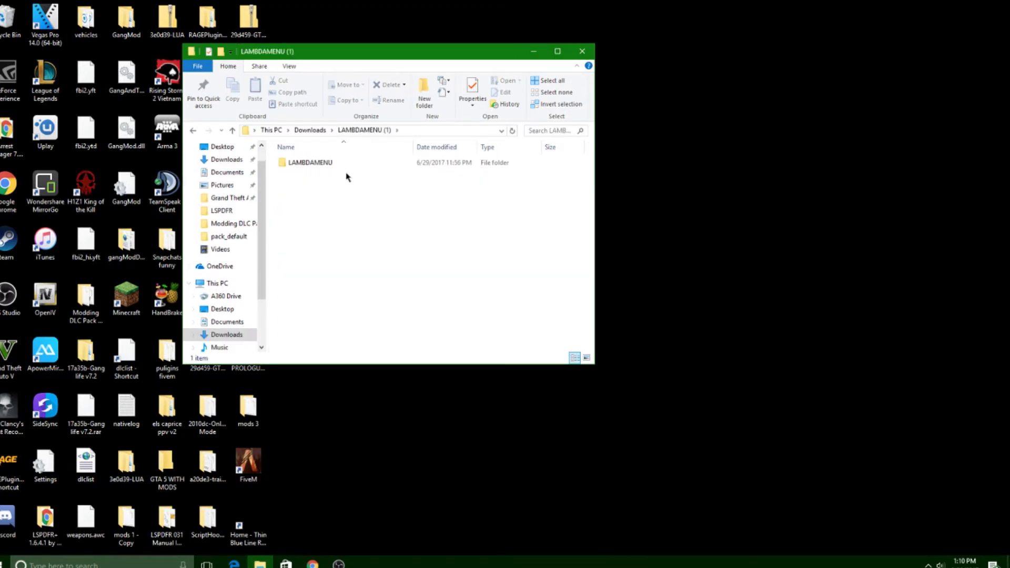
{"action": "double_click", "coordinate": [349, 164]}
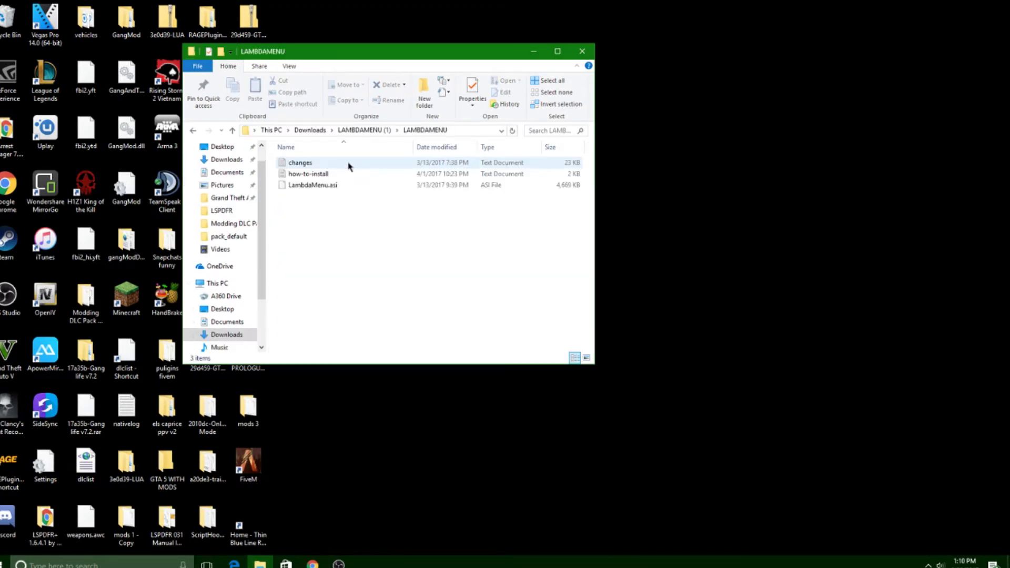
{"action": "left_click", "coordinate": [194, 130]}
{"action": "left_click", "coordinate": [194, 129]}
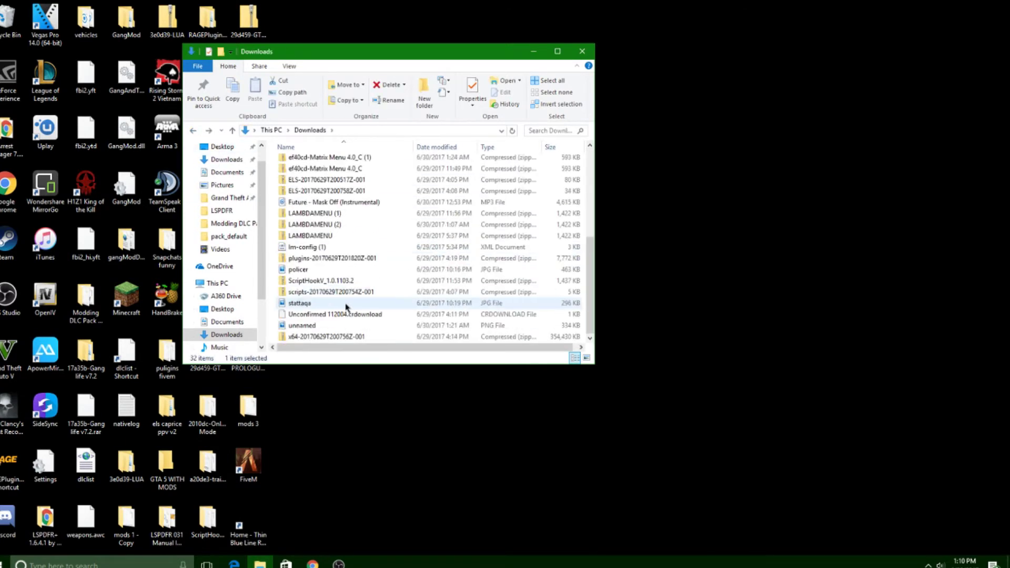
- Extract LAMBDAMENU (2) with 7-Zip into a 'LAMBDAMENU (2)' folder, overwriting all files
{"action": "right_click", "coordinate": [330, 229]}
{"action": "mouse_move", "coordinate": [404, 273]}
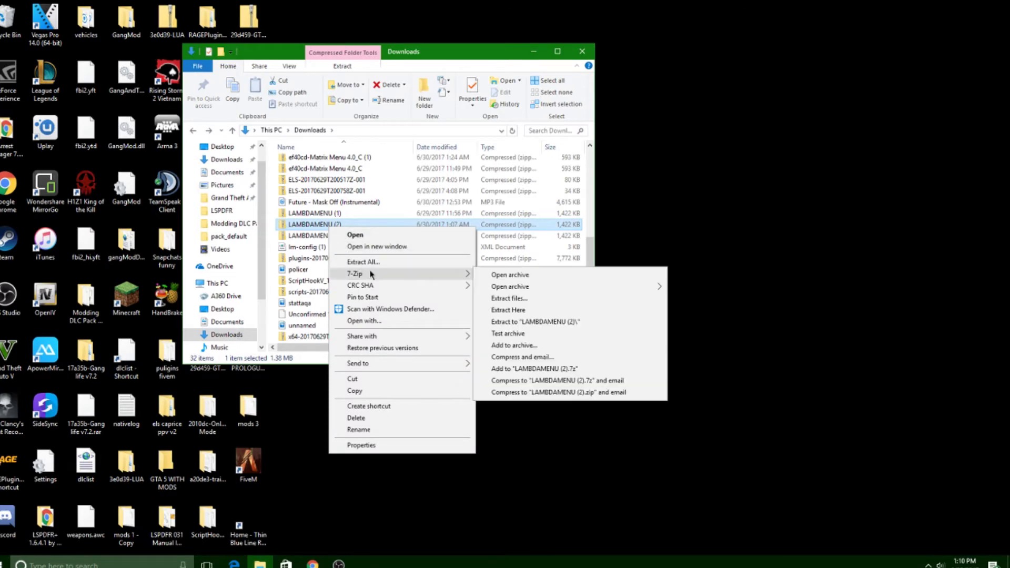
{"action": "left_click", "coordinate": [523, 310]}
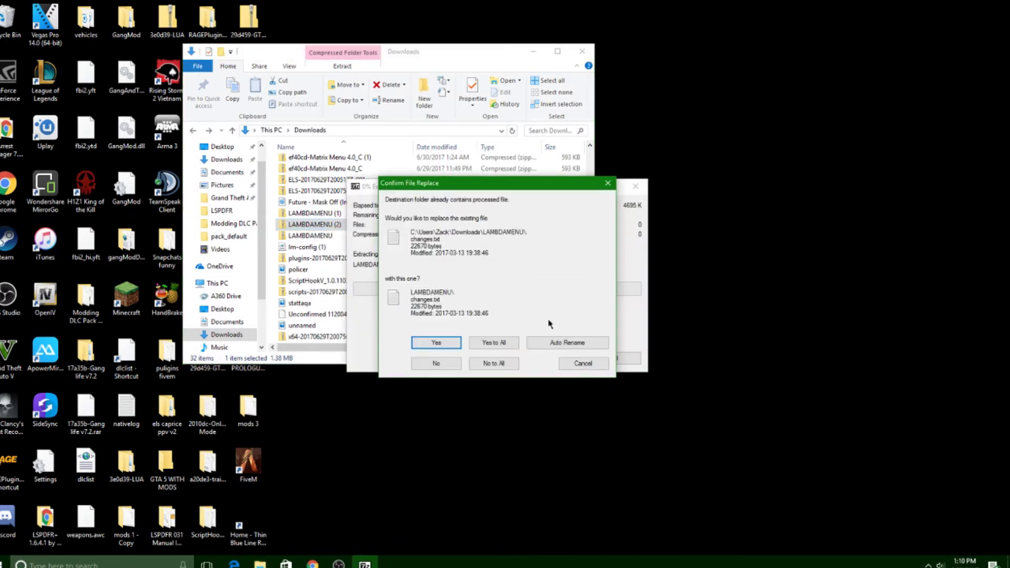
{"action": "left_click", "coordinate": [588, 365]}
{"action": "right_click", "coordinate": [381, 228]}
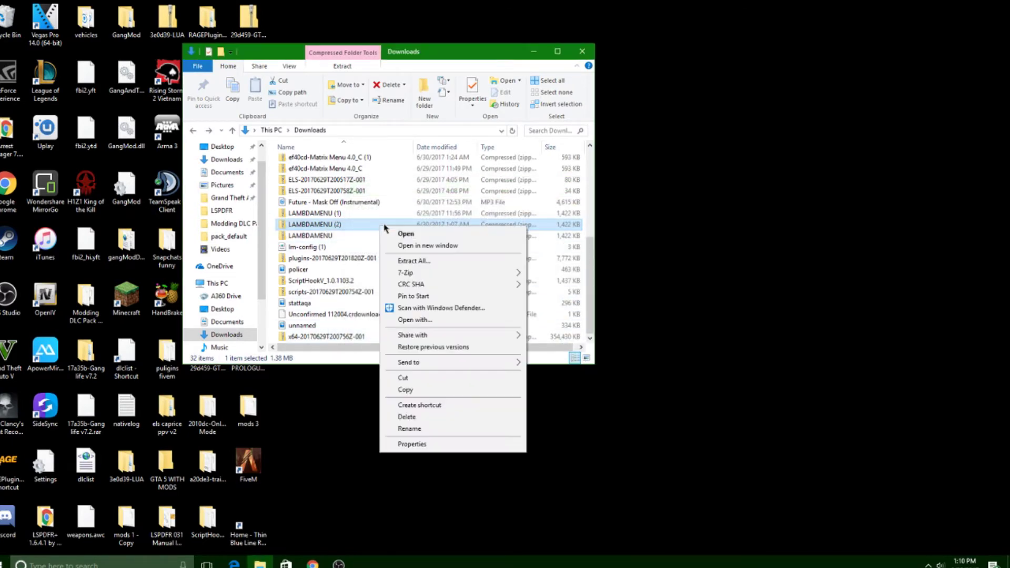
{"action": "mouse_move", "coordinate": [437, 272]}
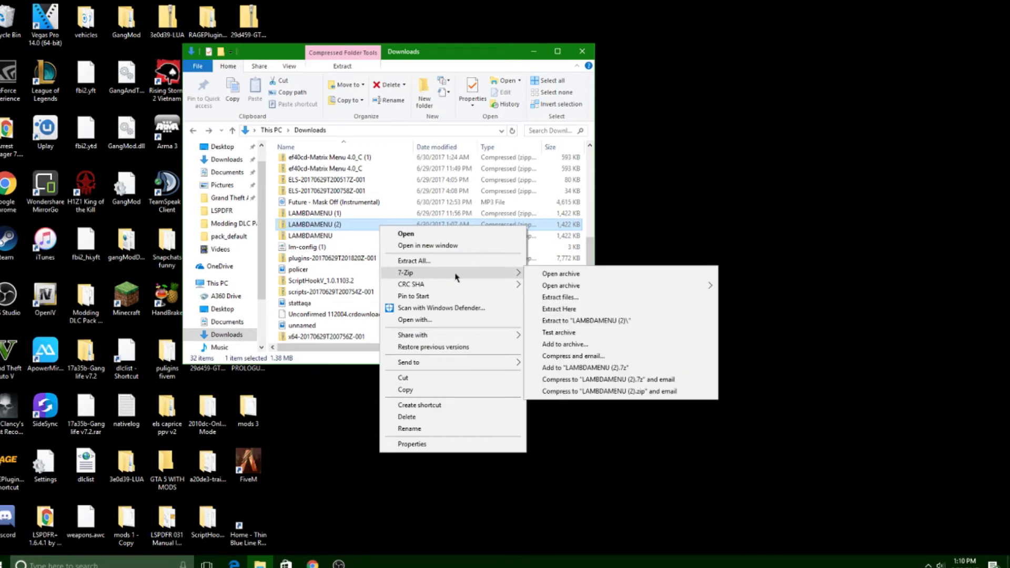
{"action": "left_click", "coordinate": [584, 322]}
{"action": "left_click", "coordinate": [494, 341]}
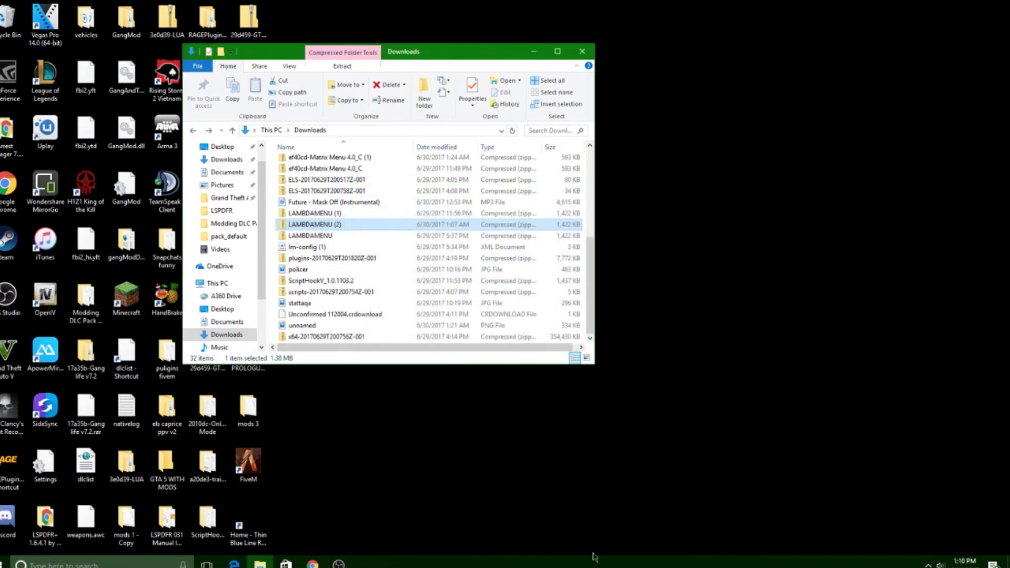
- Open LAMBDAMENU (2) > LAMBDAMENU and select LambdaMenu.asi and lm-config
{"action": "double_click", "coordinate": [342, 243]}
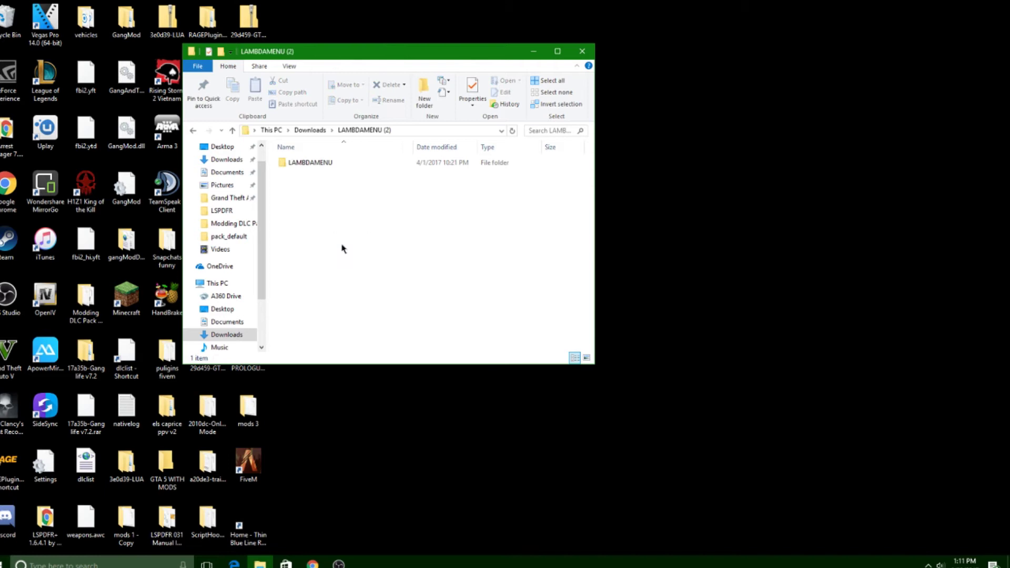
{"action": "double_click", "coordinate": [311, 166]}
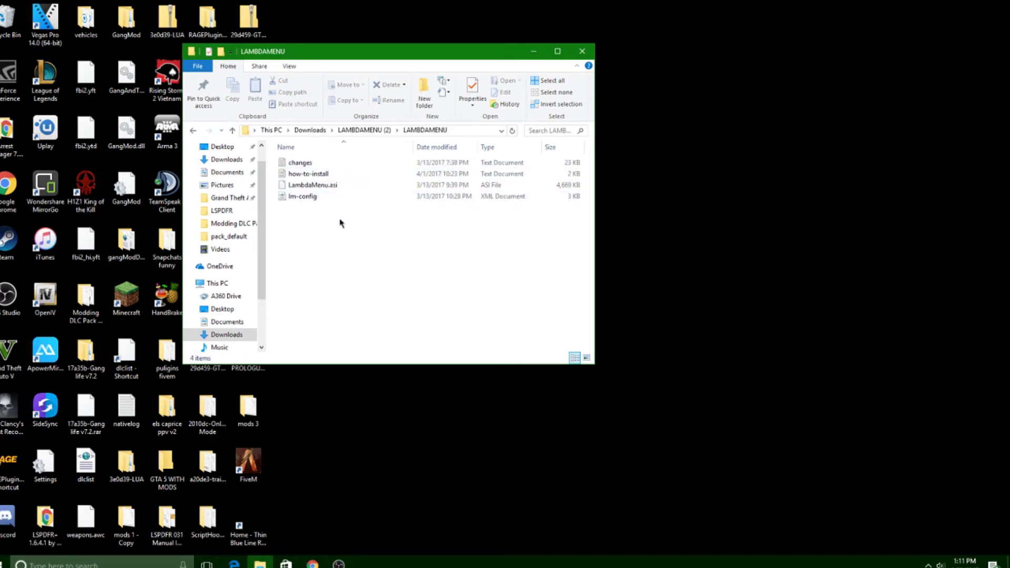
{"action": "mouse_move", "coordinate": [341, 223]}
{"action": "left_mouse_down"}
{"action": "mouse_move", "coordinate": [364, 192]}
{"action": "mouse_move", "coordinate": [414, 207]}
{"action": "mouse_move", "coordinate": [475, 182]}
{"action": "left_mouse_up"}
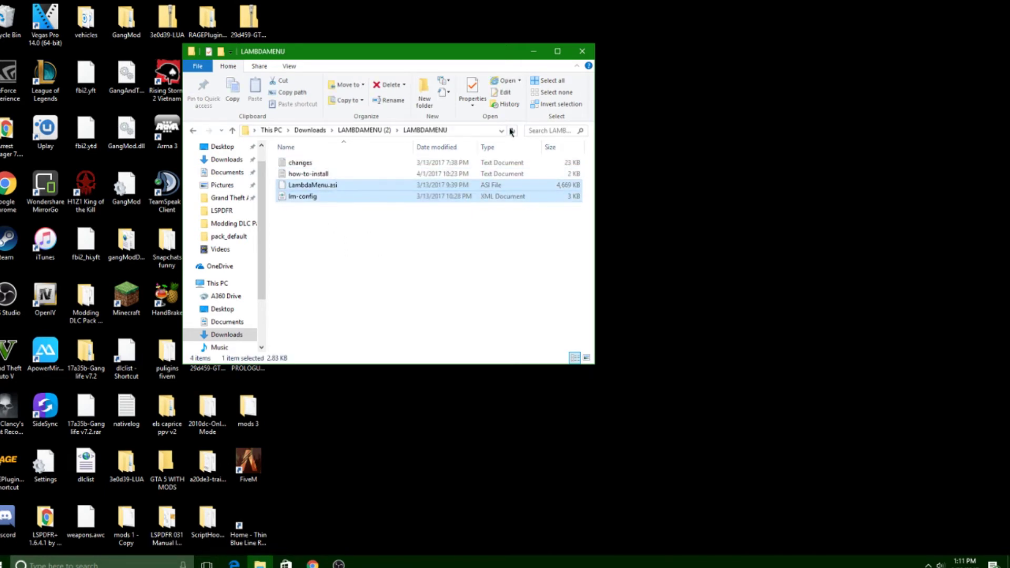
- Open the FiveM shortcut's file location in a second window and enter FiveM Application Data
{"action": "mouse_move", "coordinate": [486, 54]}
{"action": "left_mouse_down"}
{"action": "mouse_move", "coordinate": [280, 62]}
{"action": "mouse_move", "coordinate": [259, 12]}
{"action": "mouse_move", "coordinate": [332, 42]}
{"action": "left_mouse_up"}
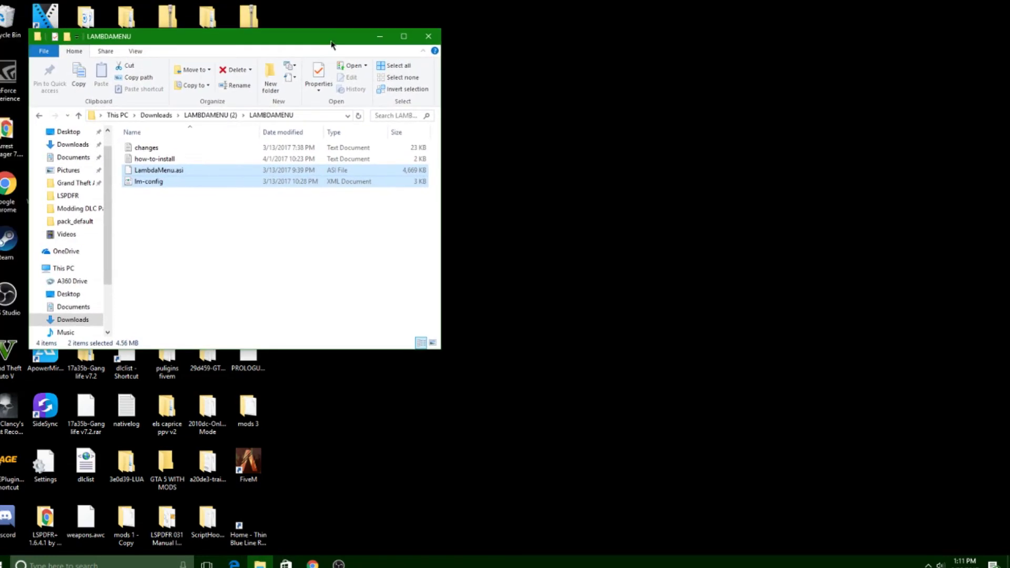
{"action": "right_click", "coordinate": [255, 462]}
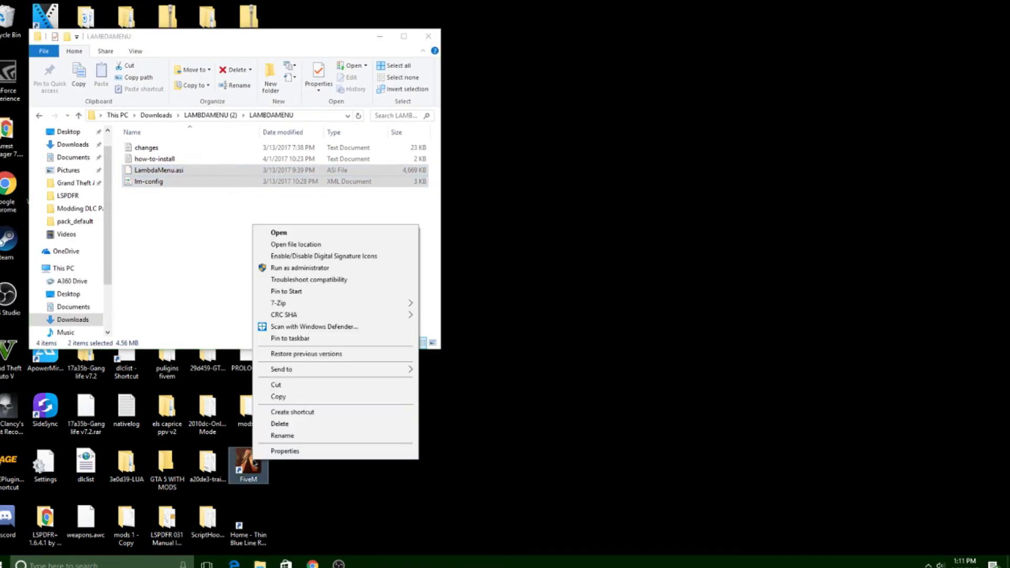
{"action": "left_click", "coordinate": [321, 245]}
{"action": "left_click_drag", "start_coordinate": [355, 50], "coordinate": [767, 74]}
{"action": "double_click", "coordinate": [715, 180]}
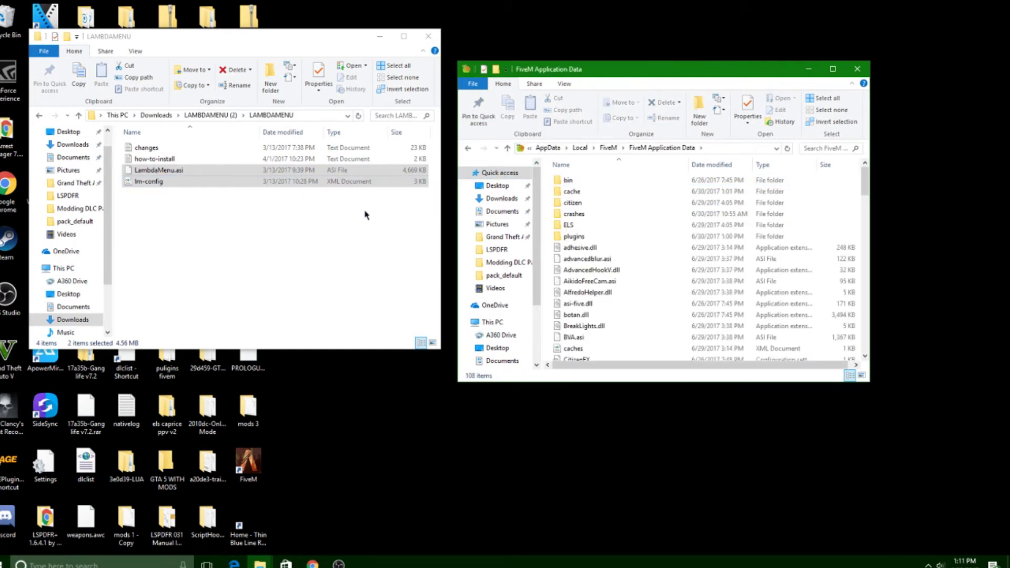
- Replace lm-config in FiveM Application Data, then replace LambdaMenu.asi in its plugins folder
{"action": "mouse_move", "coordinate": [179, 184]}
{"action": "left_mouse_down"}
{"action": "mouse_move", "coordinate": [412, 221]}
{"action": "mouse_move", "coordinate": [396, 185]}
{"action": "mouse_move", "coordinate": [541, 207]}
{"action": "mouse_move", "coordinate": [543, 291]}
{"action": "left_mouse_up"}
{"action": "left_click", "coordinate": [289, 202]}
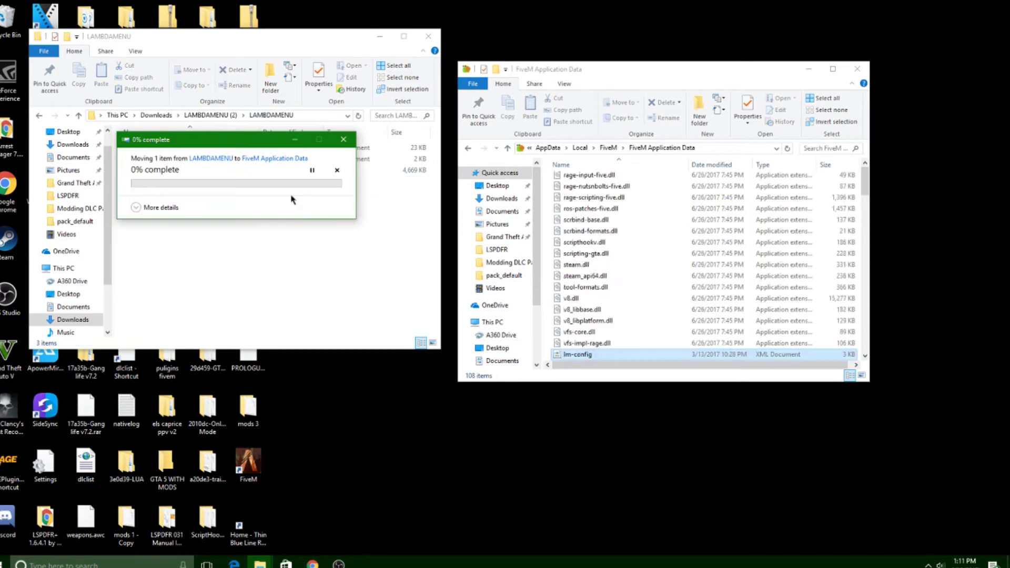
{"action": "scroll", "coordinate": [584, 263], "scroll_direction": "up", "scroll_amount": 12}
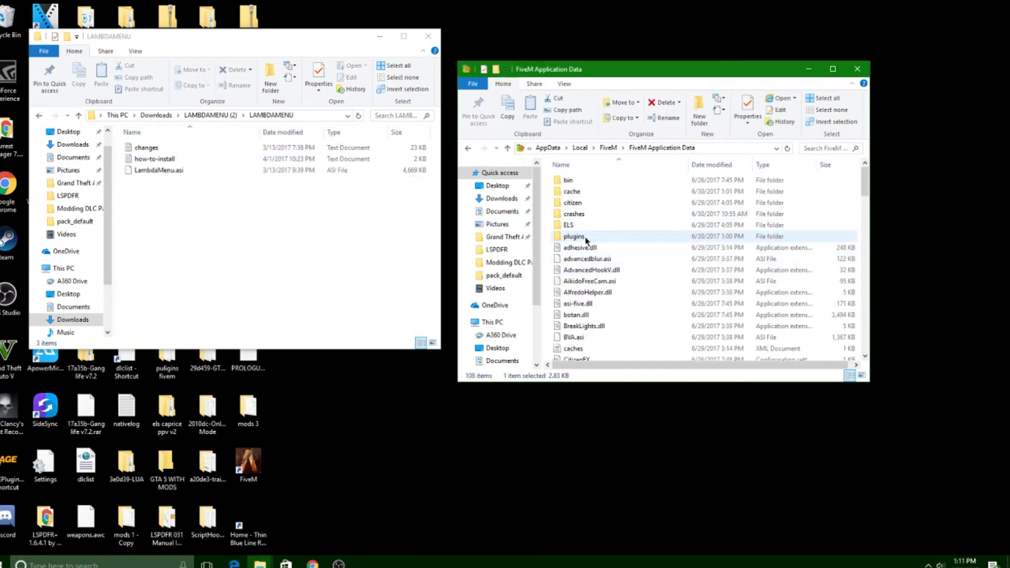
{"action": "double_click", "coordinate": [577, 236]}
{"action": "left_click", "coordinate": [251, 172]}
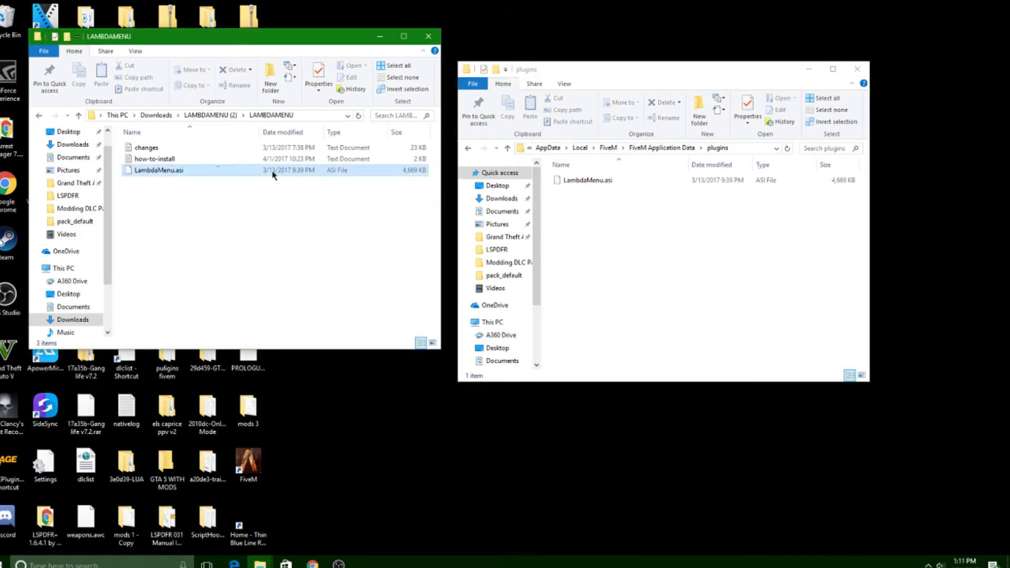
{"action": "mouse_move", "coordinate": [273, 175]}
{"action": "left_mouse_down"}
{"action": "mouse_move", "coordinate": [572, 240]}
{"action": "mouse_move", "coordinate": [610, 216]}
{"action": "mouse_move", "coordinate": [631, 224]}
{"action": "mouse_move", "coordinate": [636, 239]}
{"action": "left_mouse_up"}
{"action": "left_click", "coordinate": [555, 201]}
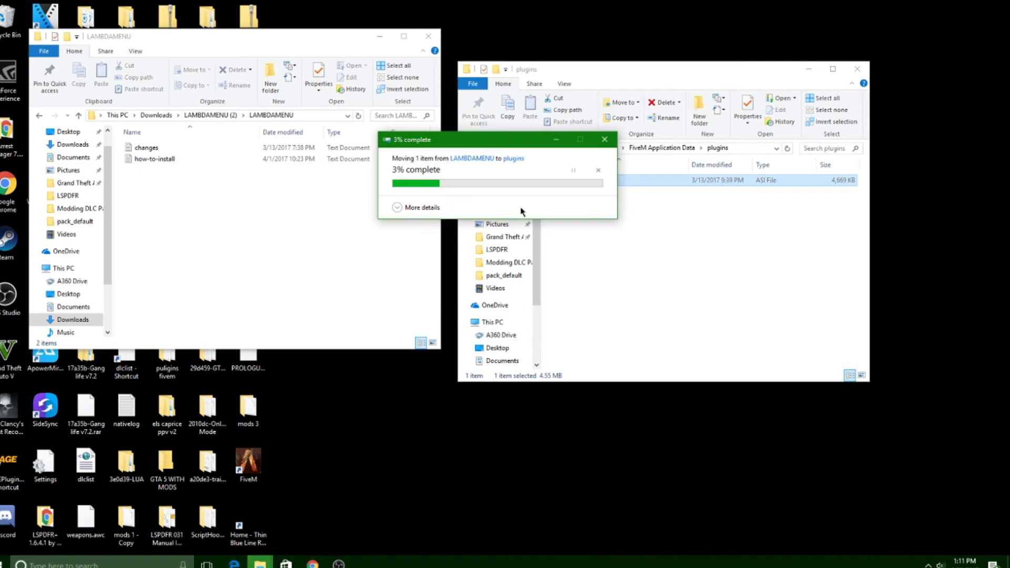
- Bring Chrome forward and open the copied lambda.menu address in a new tab
{"action": "left_click", "coordinate": [380, 37]}
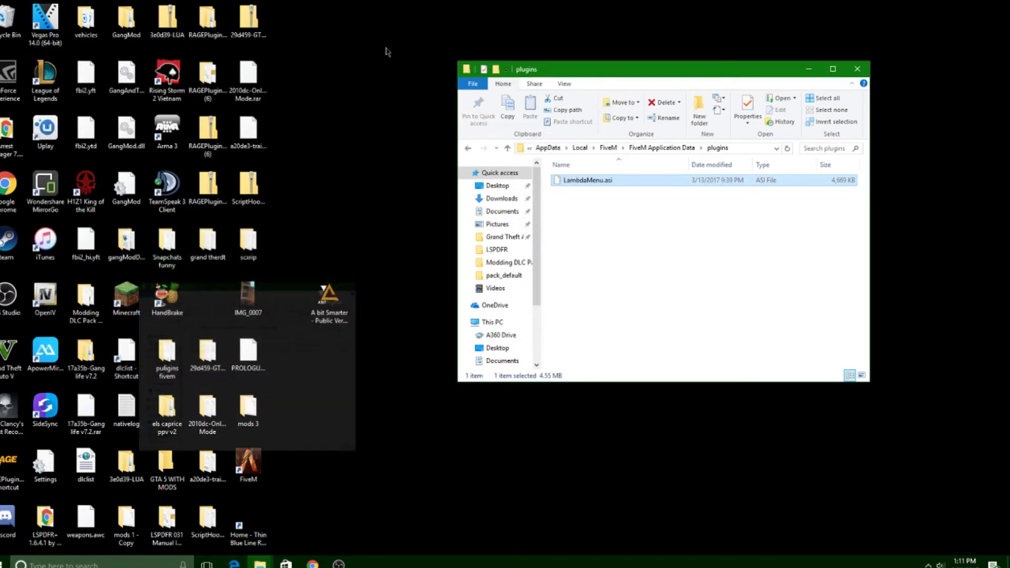
{"action": "left_click", "coordinate": [312, 563]}
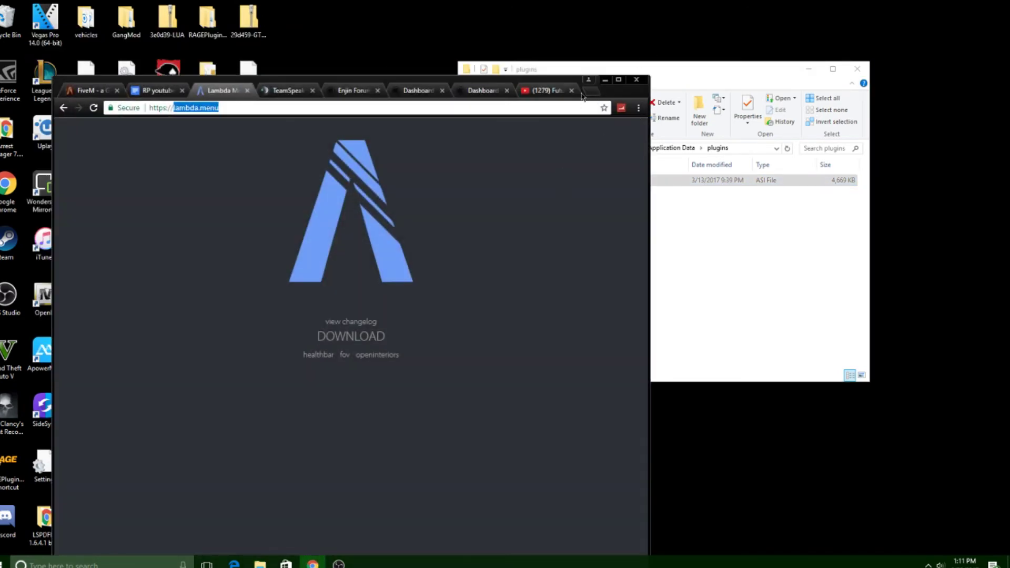
{"action": "left_click", "coordinate": [598, 95]}
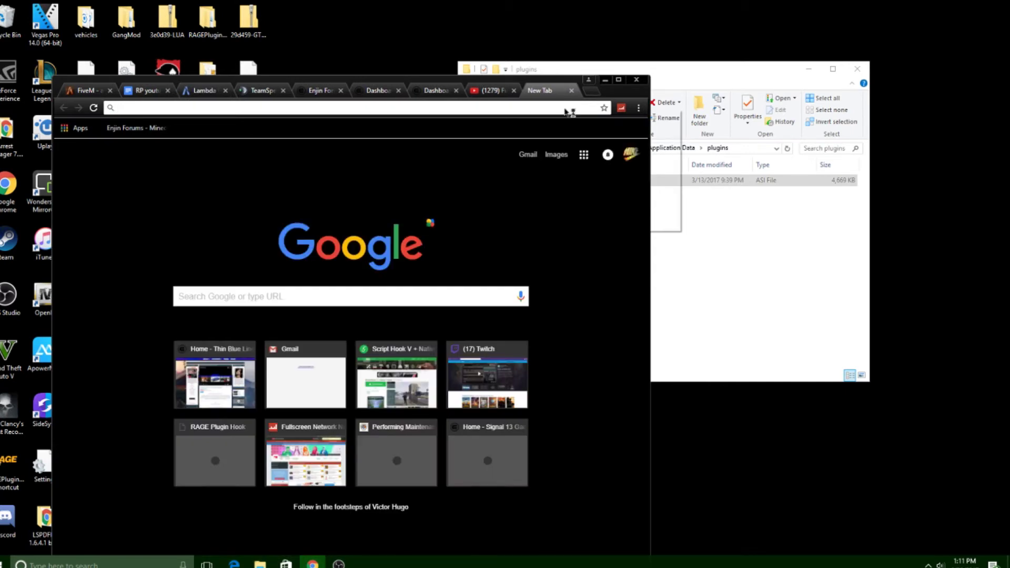
{"action": "right_click", "coordinate": [565, 109]}
{"action": "left_click", "coordinate": [606, 162]}
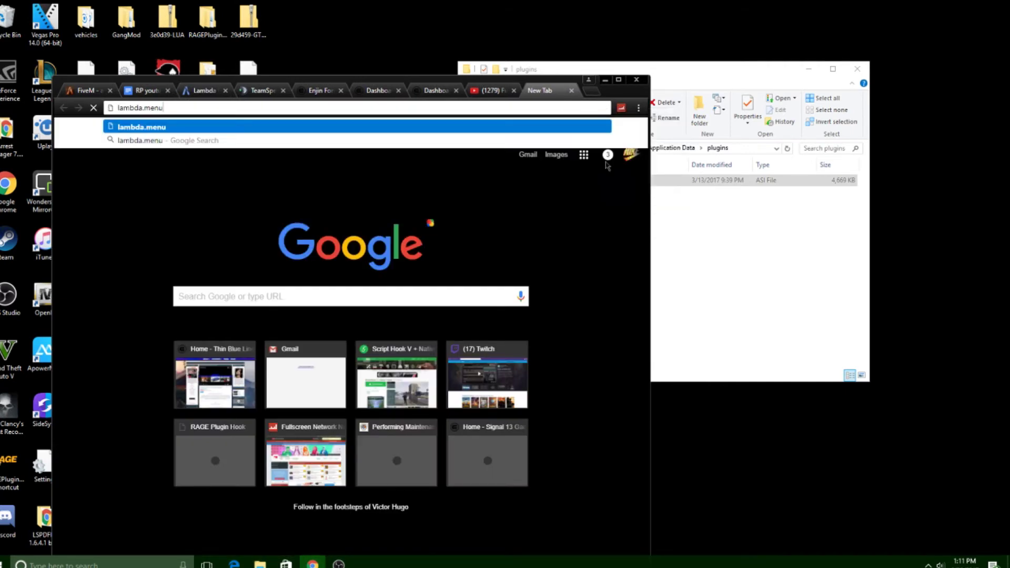
{"action": "key", "text": "Return"}
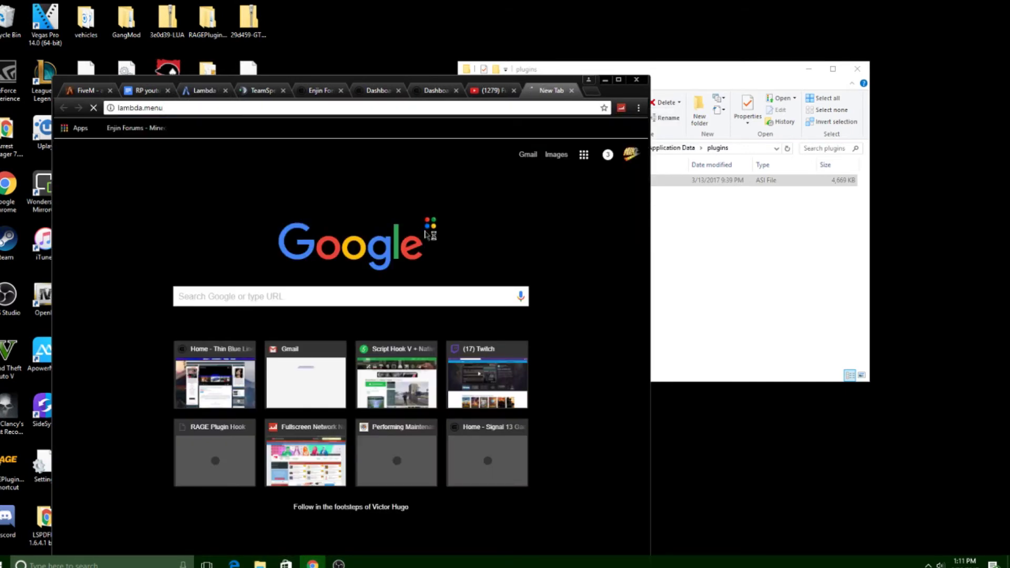
- Change the address to 'lambda menu' and run it as a Google search
{"action": "left_click", "coordinate": [203, 108]}
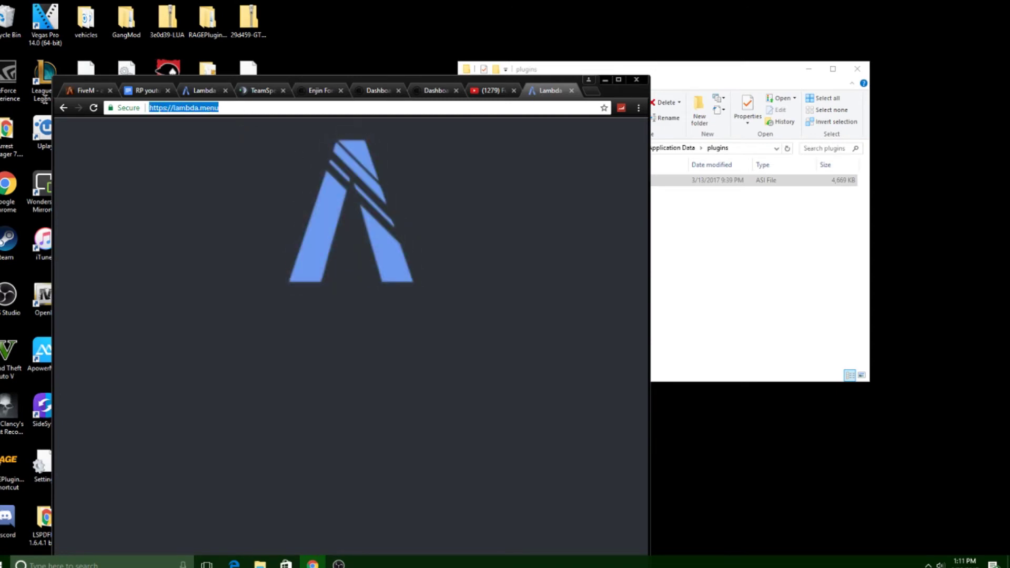
{"action": "key", "text": "BackSpace"}
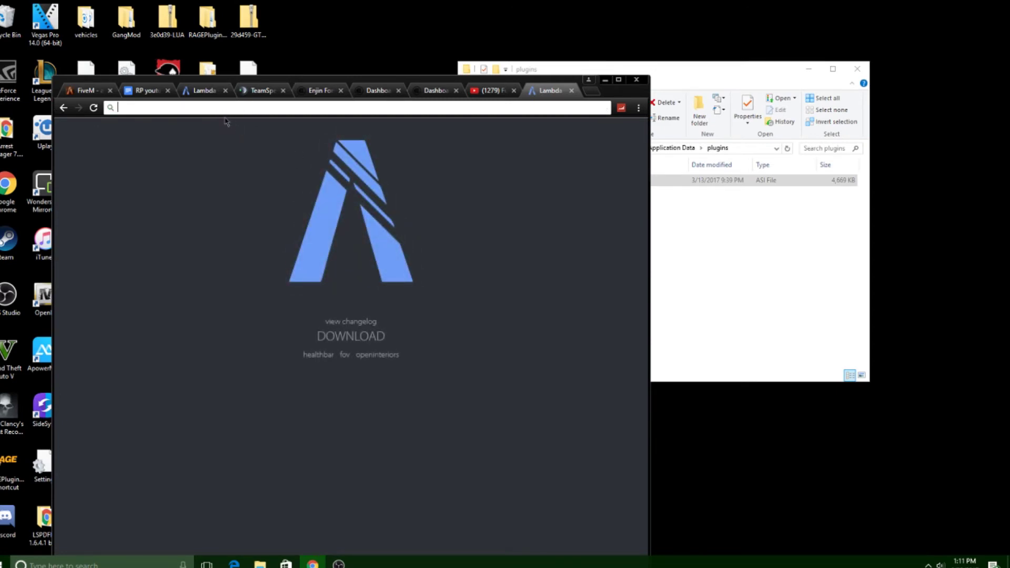
{"action": "right_click", "coordinate": [211, 108]}
{"action": "left_click", "coordinate": [236, 162]}
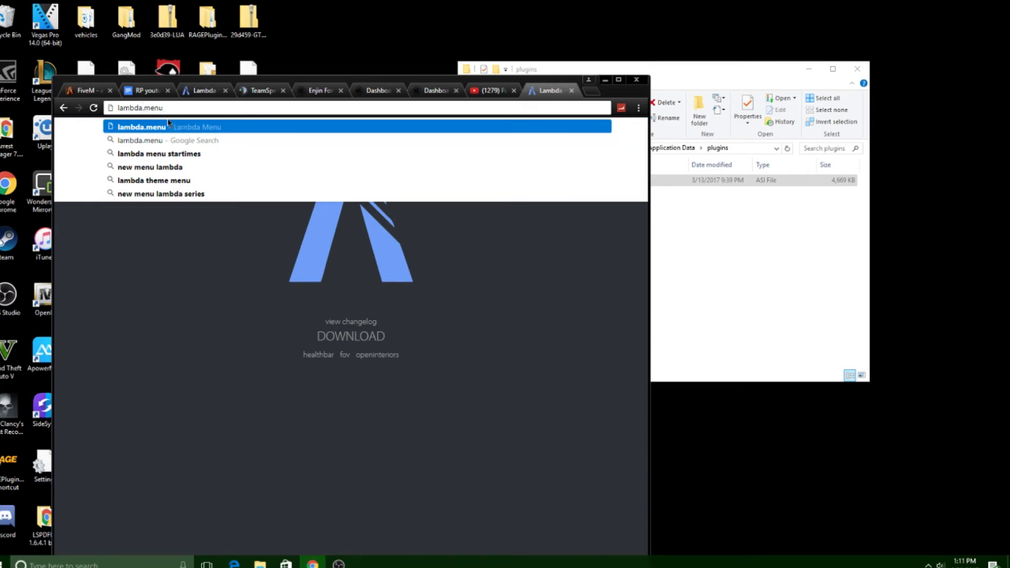
{"action": "key", "text": "BackSpace"}
{"action": "key", "text": "BackSpace"}
{"action": "key", "text": "BackSpace"}
{"action": "type", "text": "menu"}
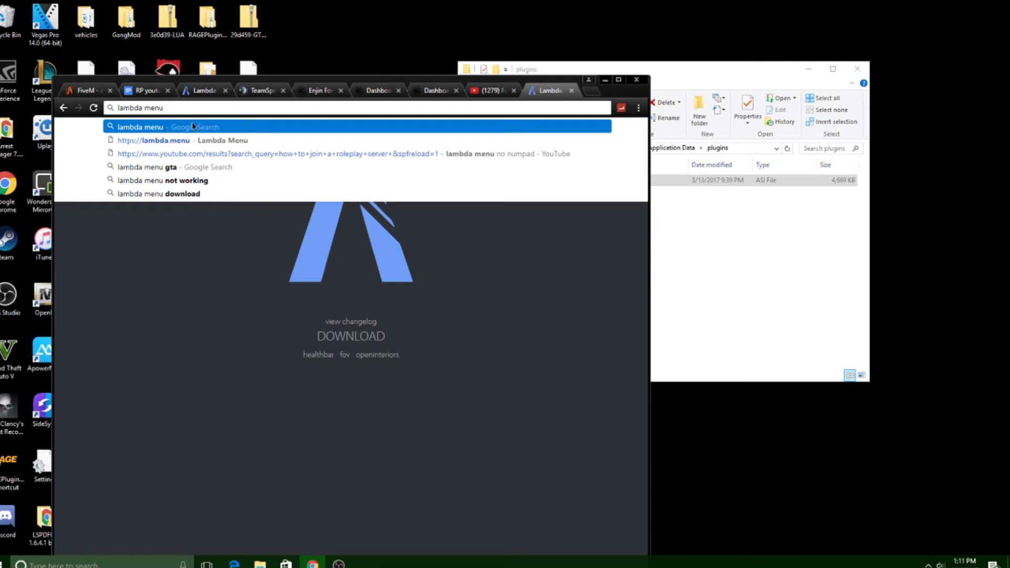
{"action": "left_click", "coordinate": [193, 126]}
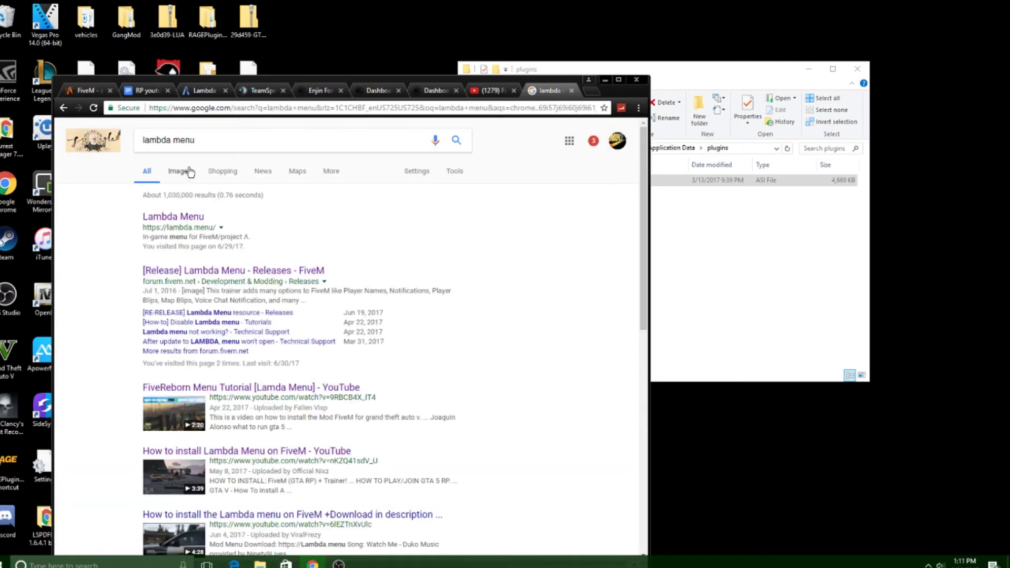
- Show Google image results for 'lambda menu' and preview the modded-car screenshot
{"action": "left_click", "coordinate": [188, 171]}
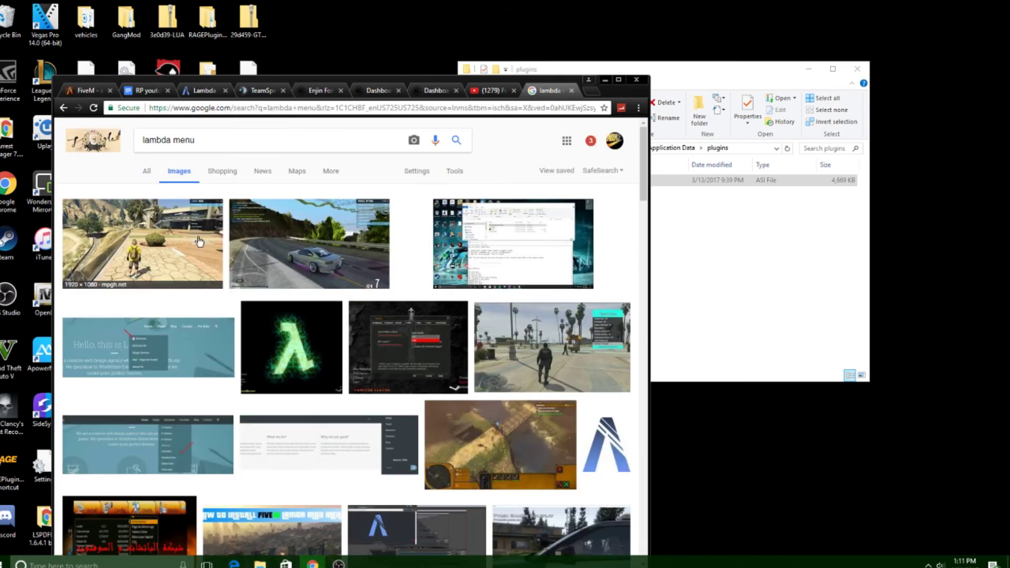
{"action": "left_click", "coordinate": [297, 244]}
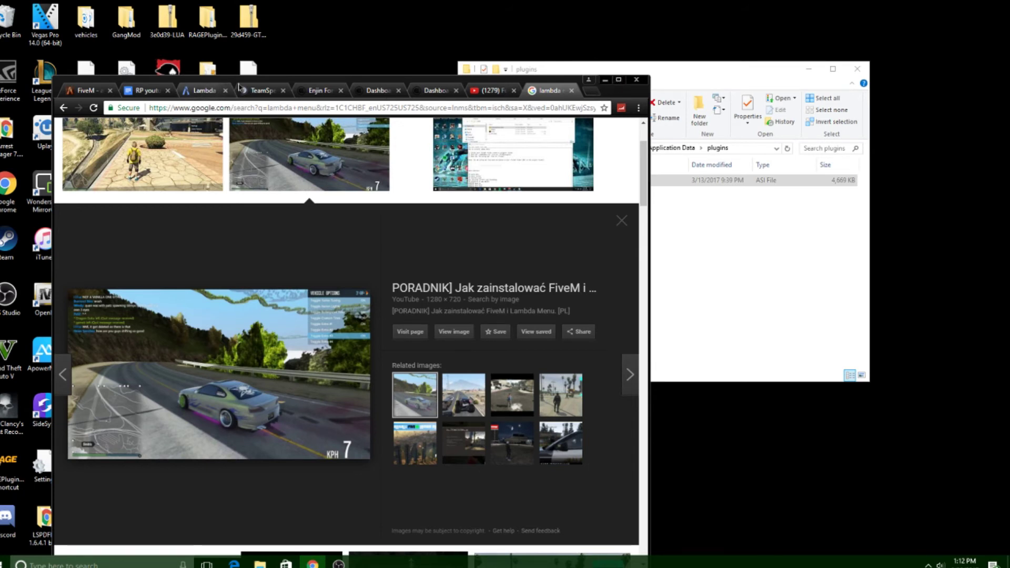
- Reach Enjin's recruitment overview and browse the Grand Theft Auto V (PC) recruiting communities
{"action": "left_click", "coordinate": [370, 92]}
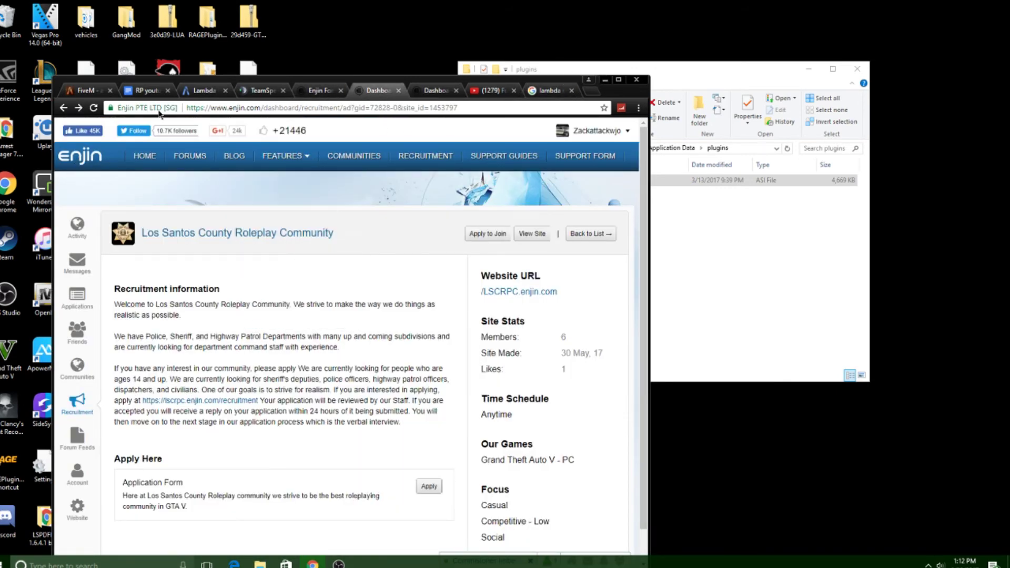
{"action": "left_click", "coordinate": [148, 92]}
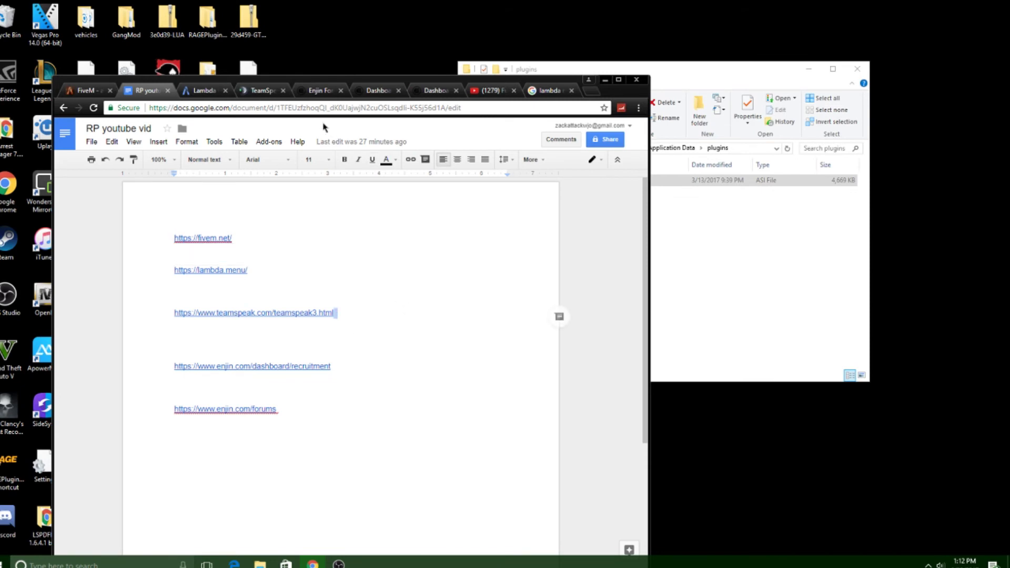
{"action": "left_click", "coordinate": [427, 92]}
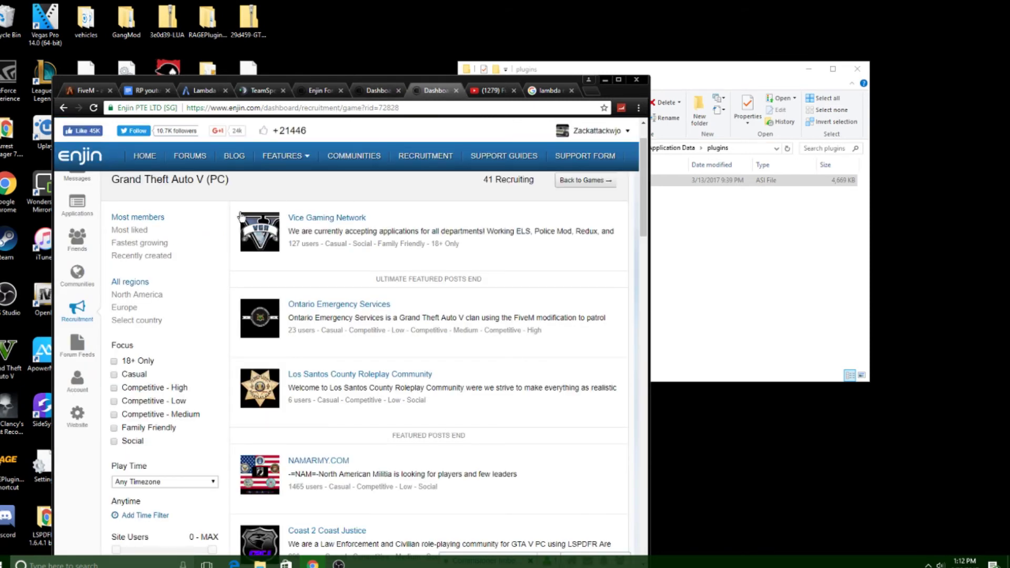
{"action": "left_click", "coordinate": [424, 156]}
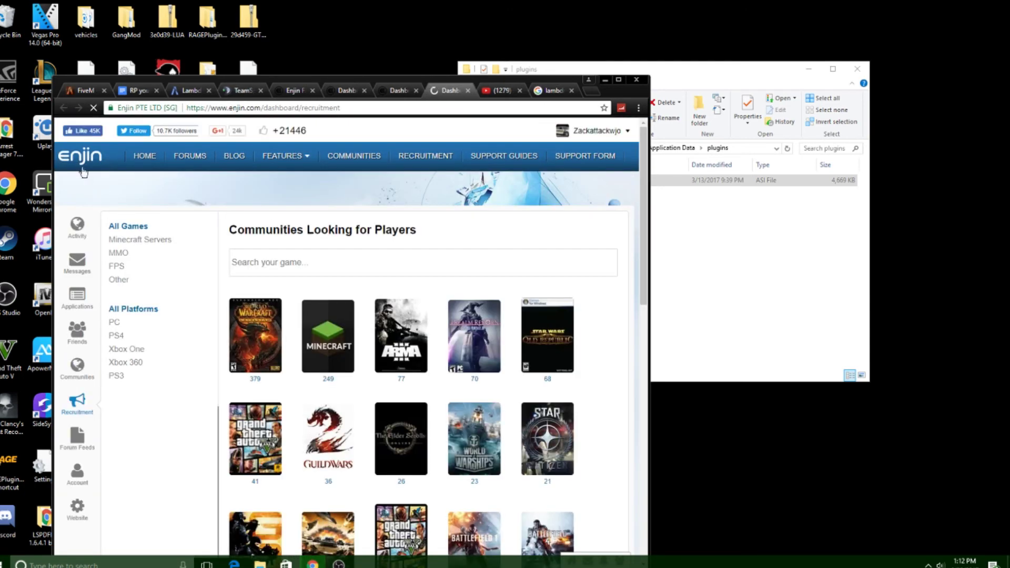
{"action": "left_click", "coordinate": [253, 442]}
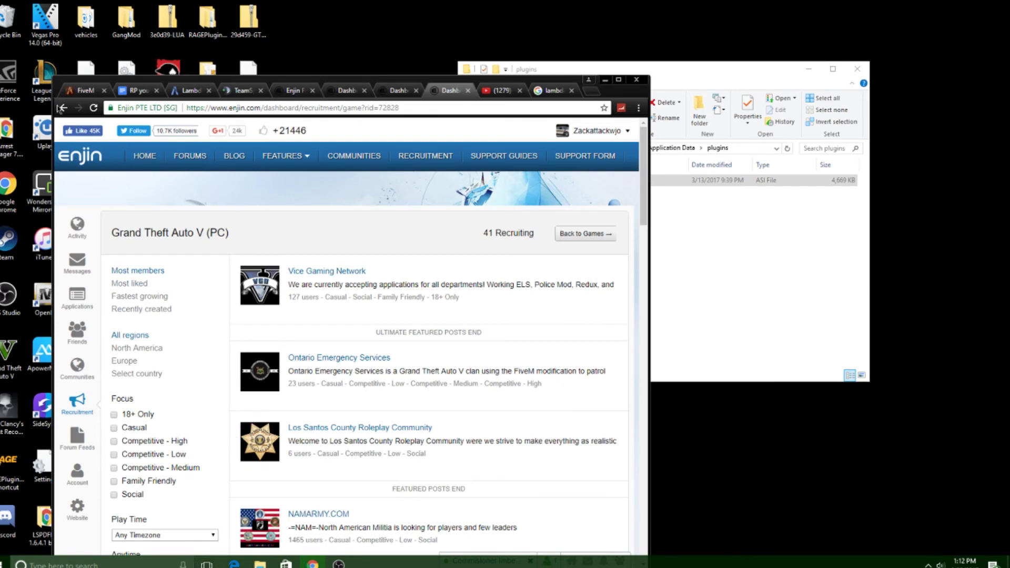
{"action": "left_click", "coordinate": [62, 107]}
{"action": "scroll", "coordinate": [403, 368], "scroll_direction": "down", "scroll_amount": 3}
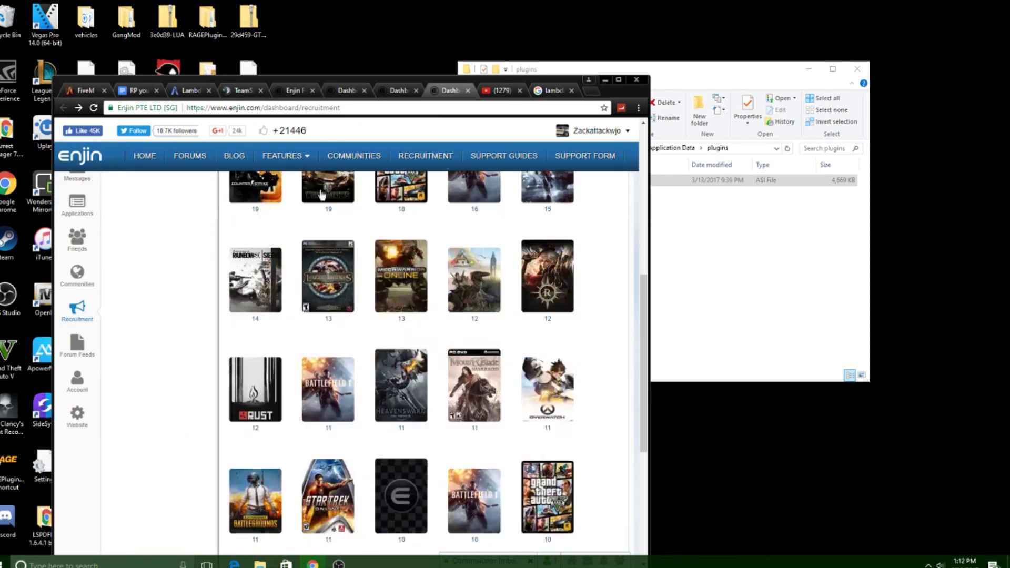
{"action": "scroll", "coordinate": [402, 410], "scroll_direction": "up", "scroll_amount": 3}
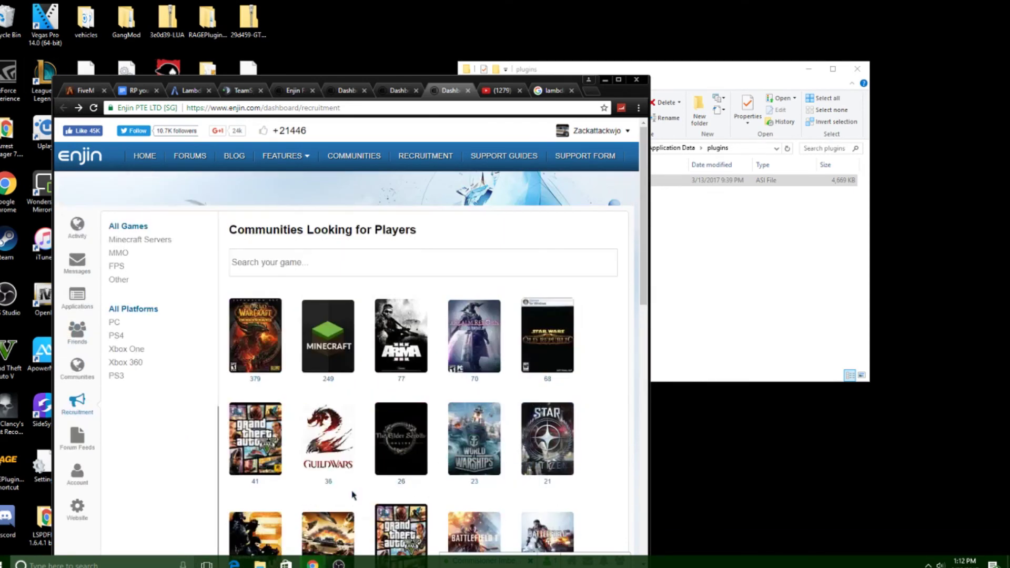
{"action": "left_click", "coordinate": [260, 444]}
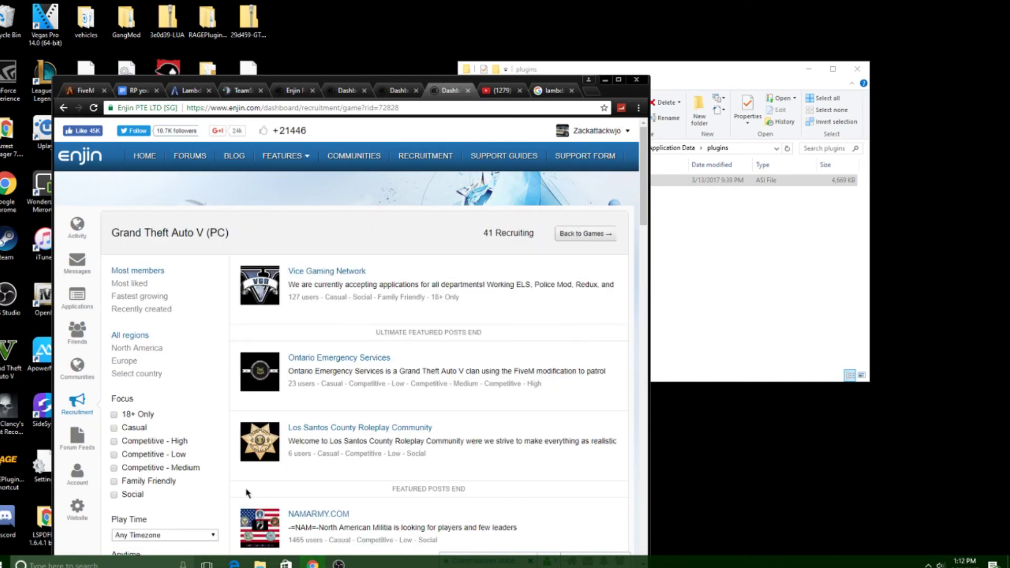
{"action": "scroll", "coordinate": [376, 380], "scroll_direction": "down", "scroll_amount": 2}
{"action": "scroll", "coordinate": [377, 380], "scroll_direction": "down", "scroll_amount": 2}
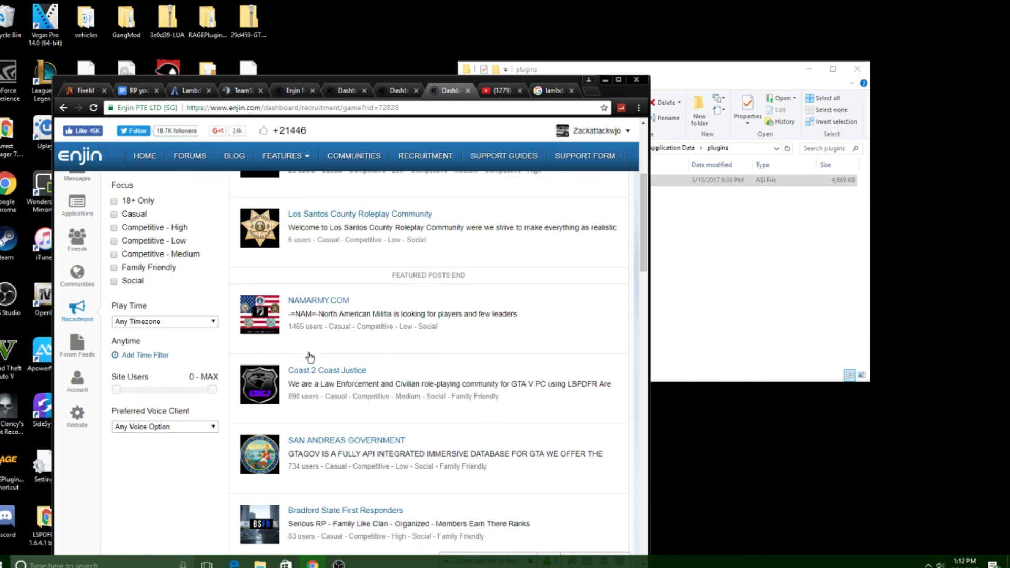
- View the TeamSpeak 3 download page, then minimize Chrome and the plugins folder and restore OBS
{"action": "mouse_move", "coordinate": [265, 166]}
{"action": "left_click", "coordinate": [238, 97]}
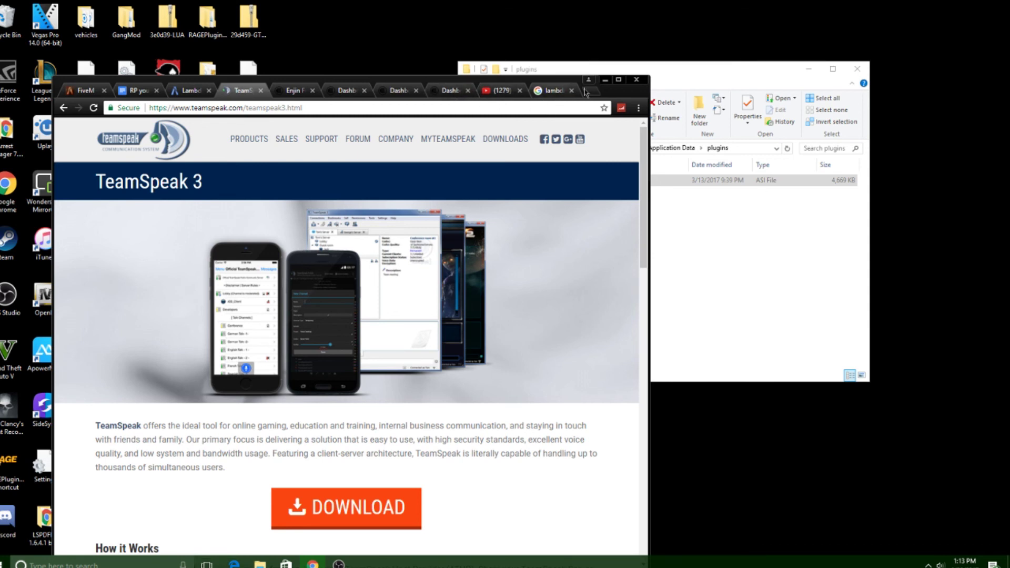
{"action": "left_click", "coordinate": [604, 81]}
{"action": "left_click_drag", "start_coordinate": [631, 69], "coordinate": [370, 1]}
{"action": "left_click", "coordinate": [950, 6]}
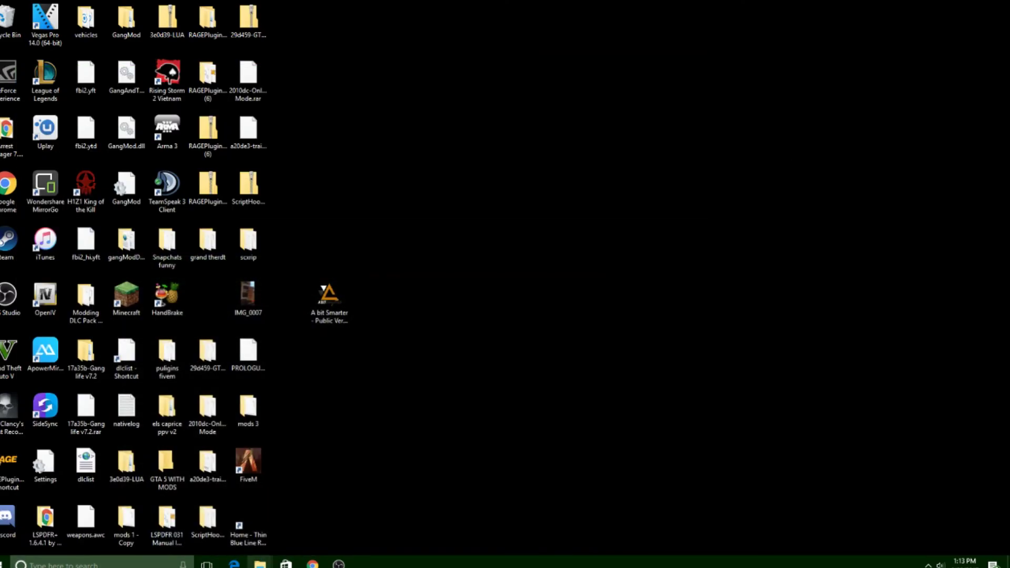
{"action": "left_click", "coordinate": [339, 564]}
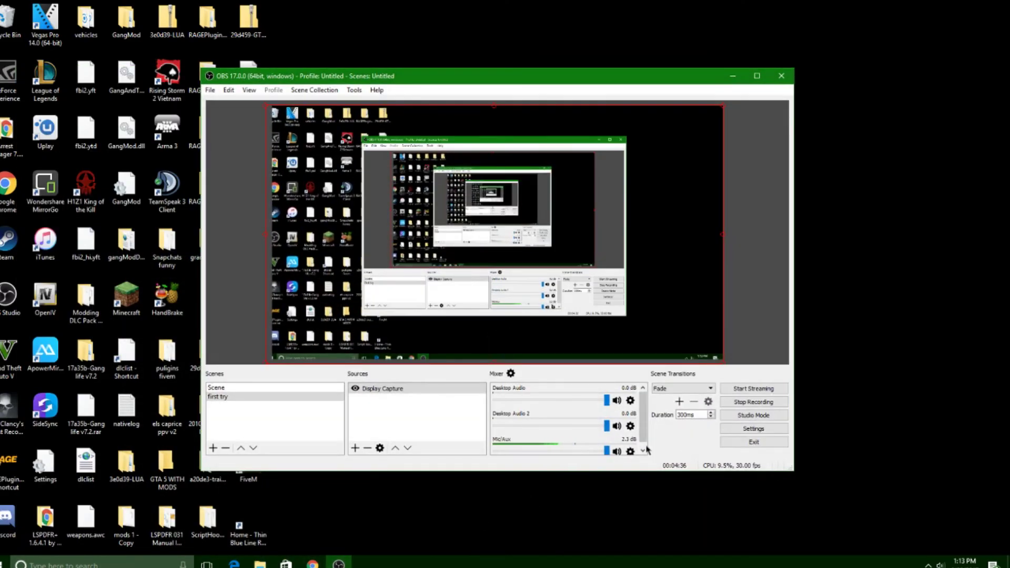